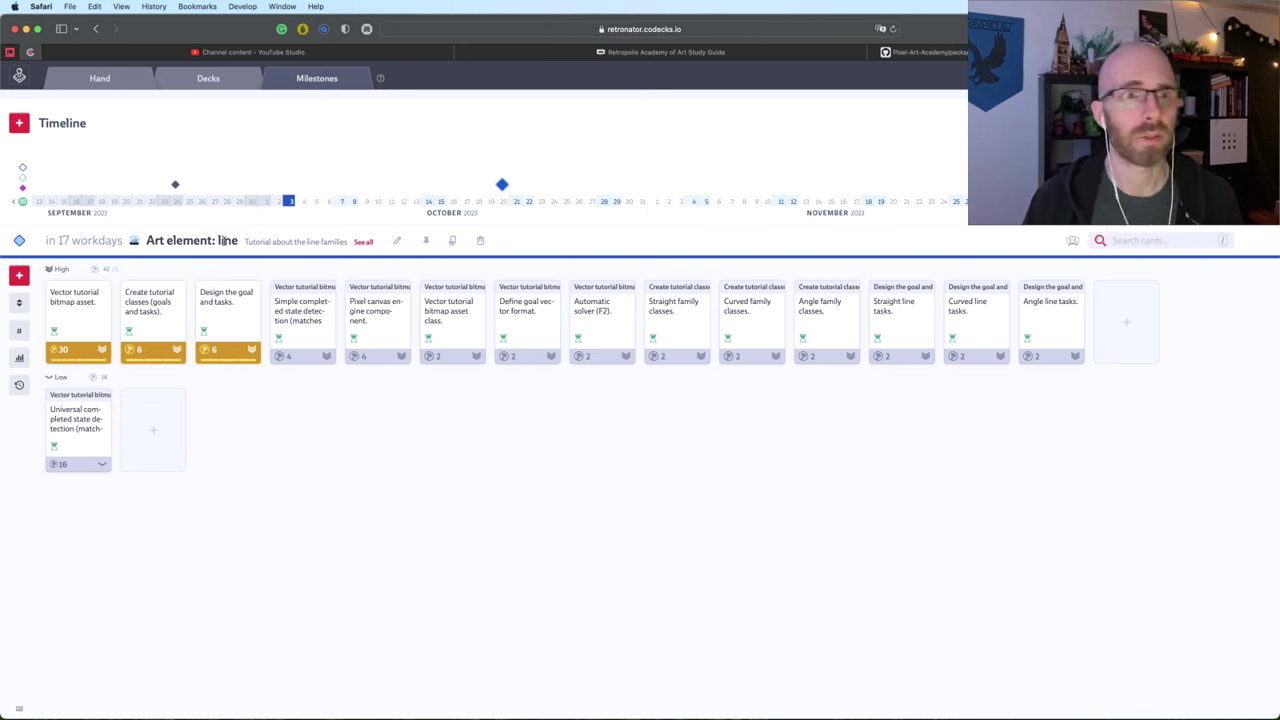
- Go from the milestone timeline to the decks overview and open the Drawing tutorials deck
click(352, 446)
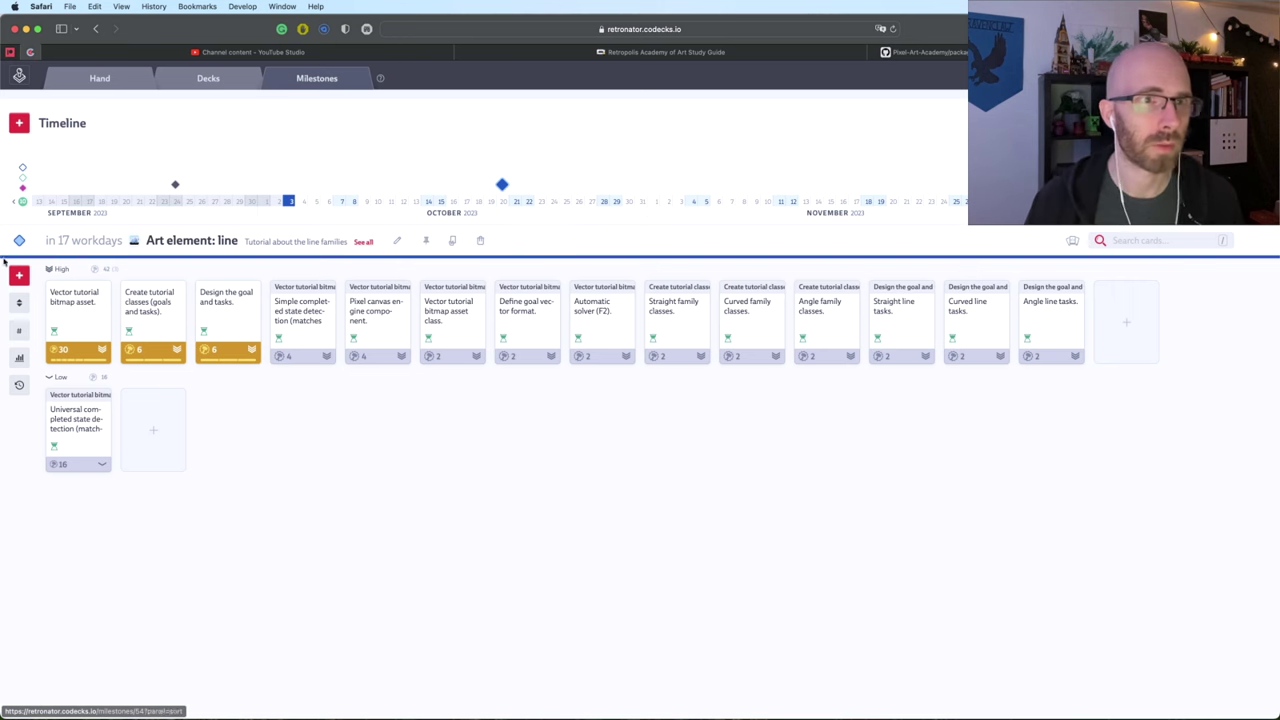
click(208, 78)
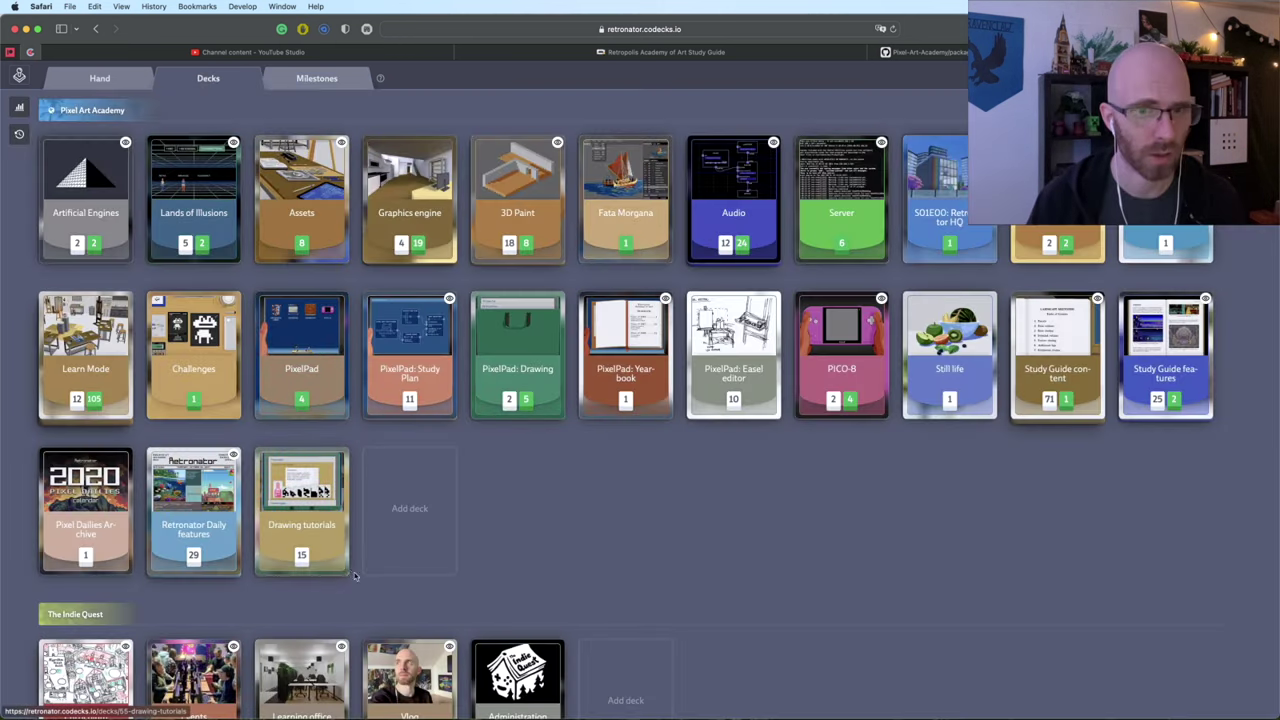
click(316, 494)
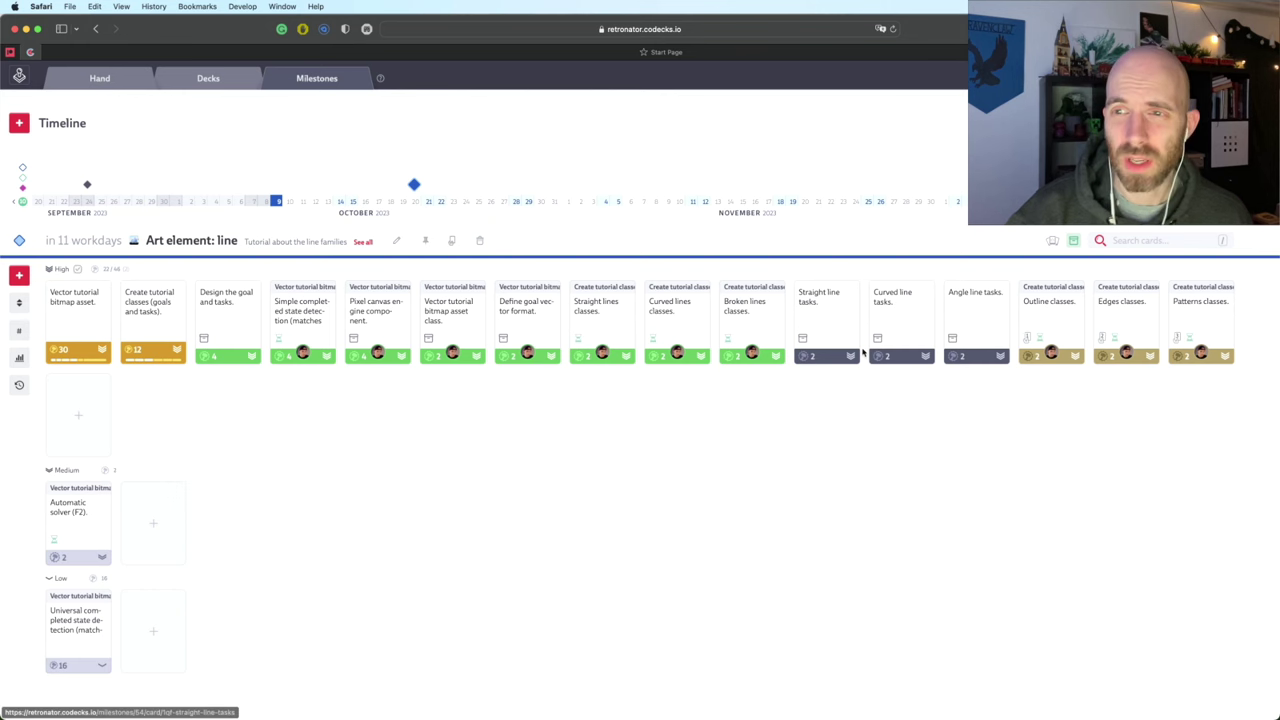
- Hide the archived cards in the Art element: line milestone and switch to Twitch Studio
click(1073, 240)
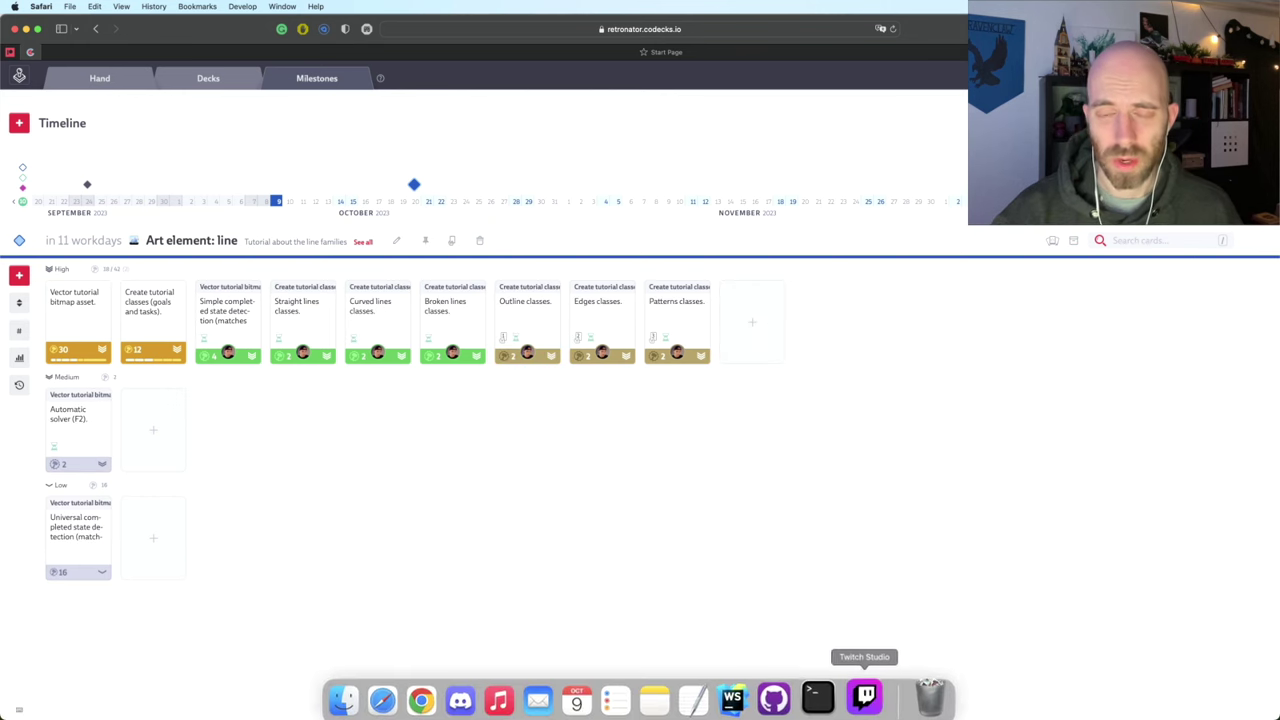
click(866, 692)
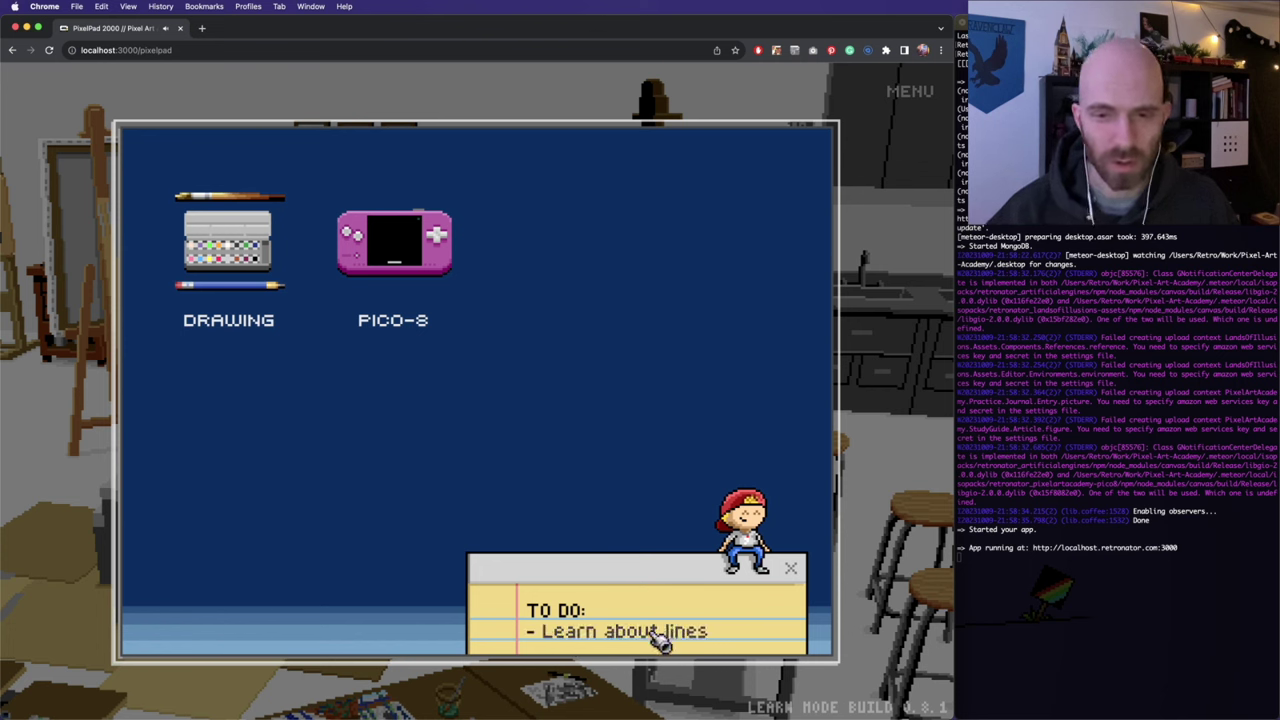
- Read the Learn about lines task and open the Elements of art: line tutorials in the Drawing app
click(658, 638)
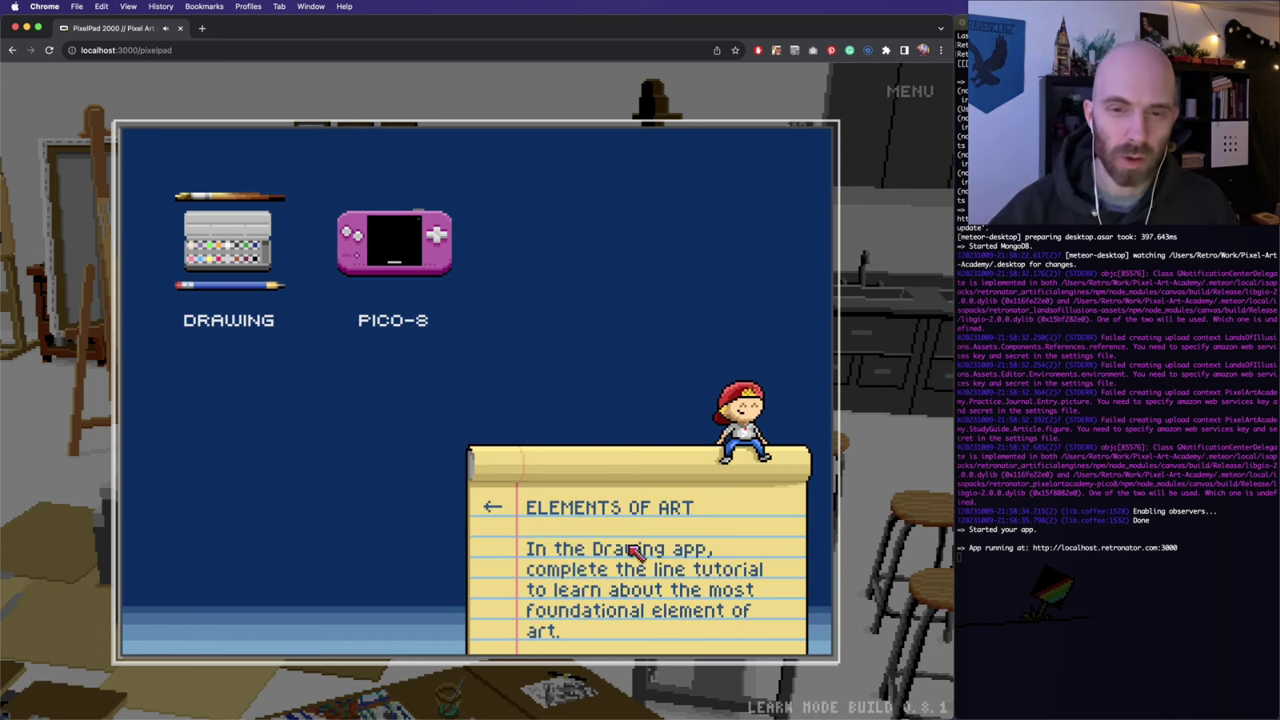
click(265, 252)
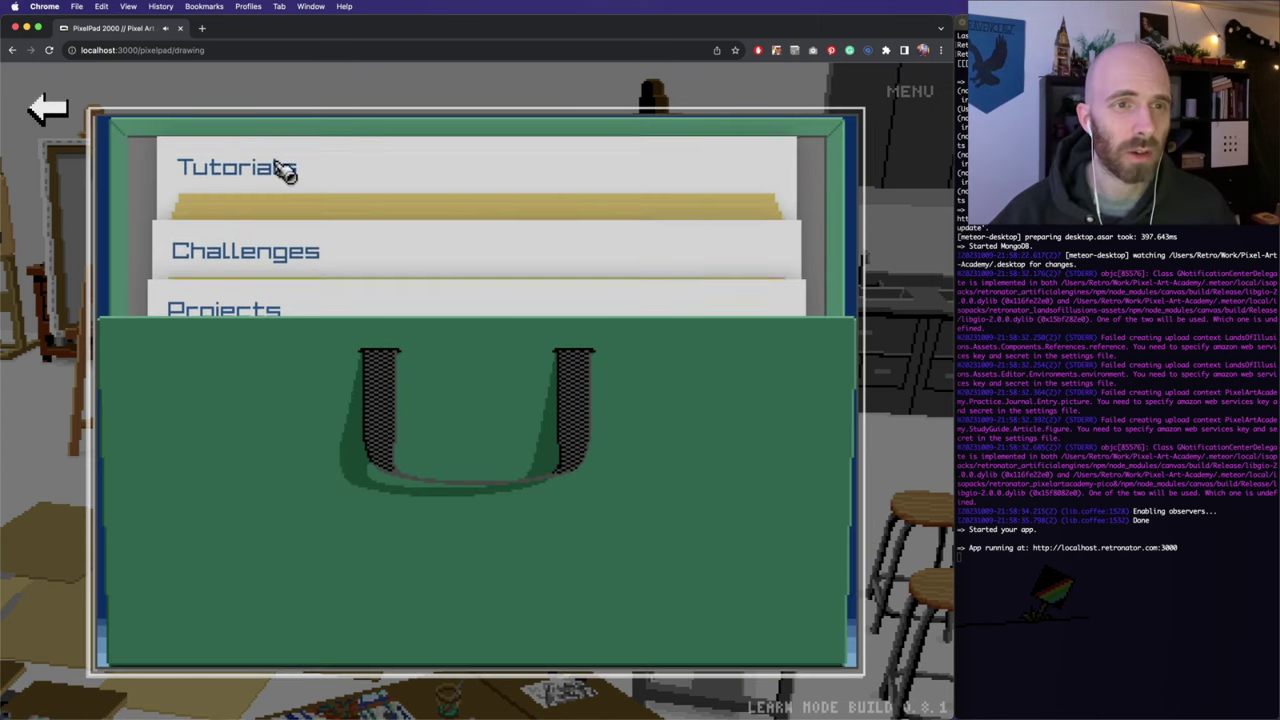
click(286, 175)
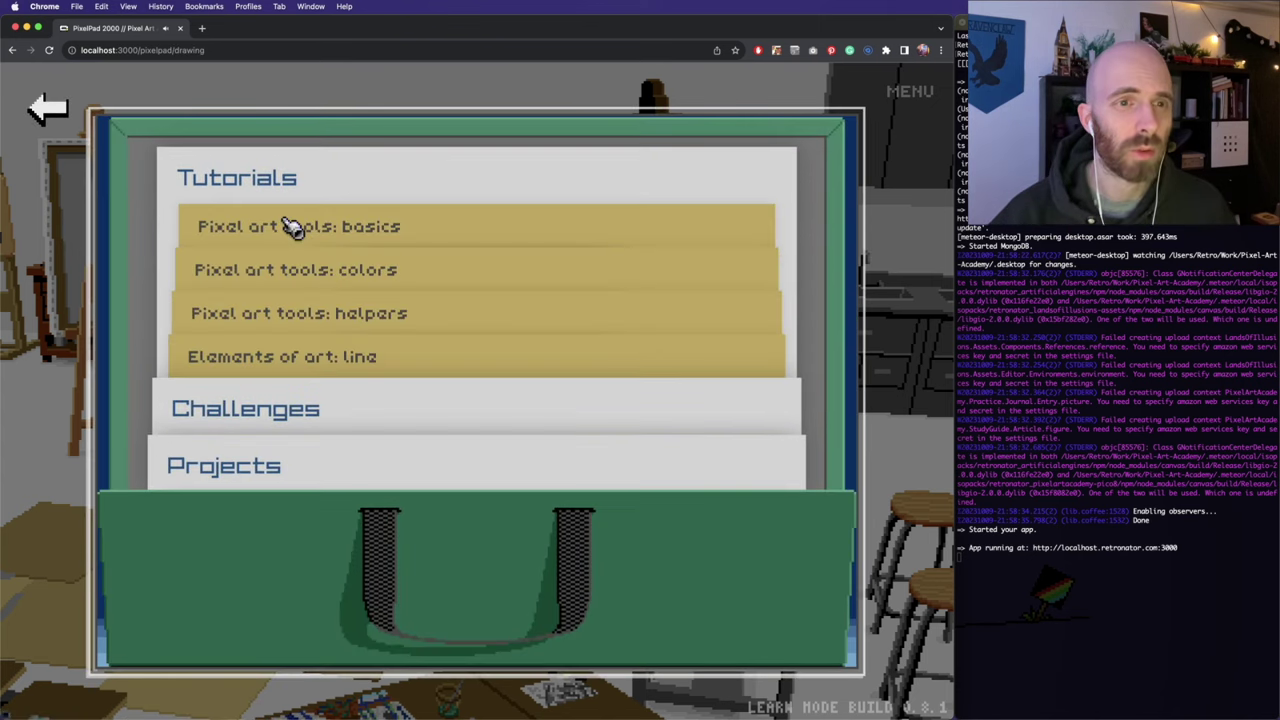
click(320, 358)
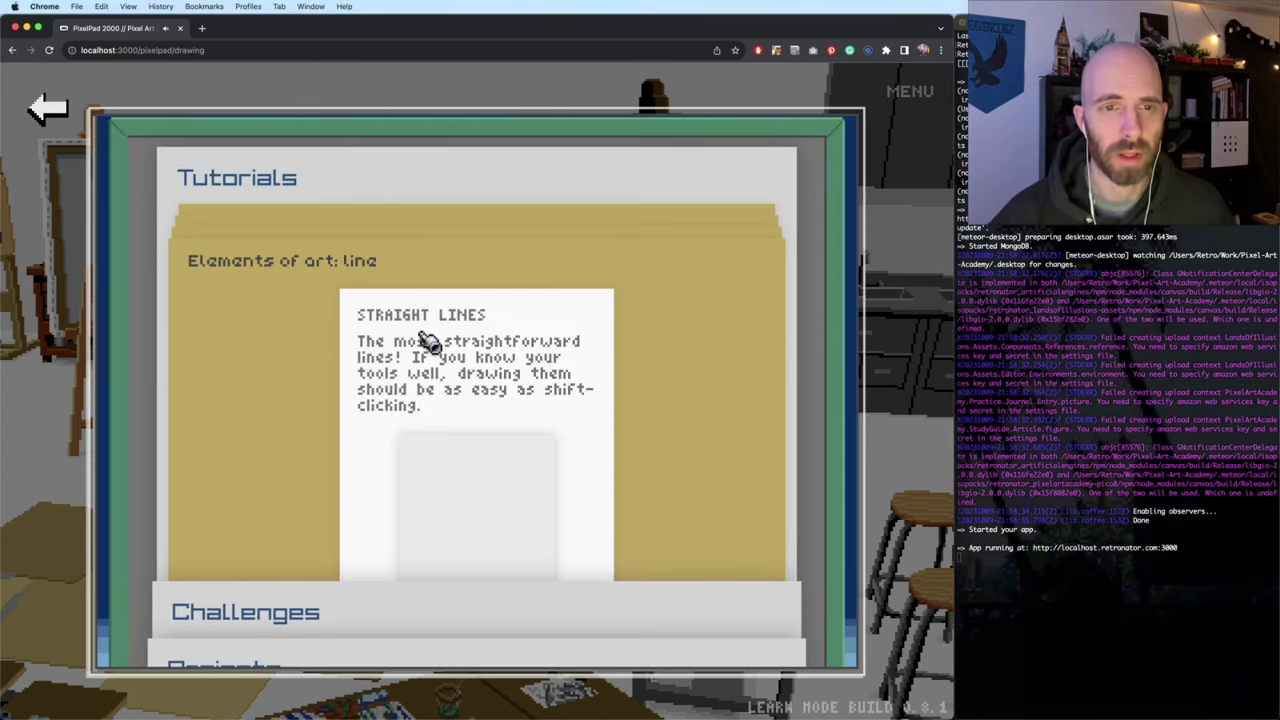
- Start the Straight Lines tutorial and trace its horizontal and vertical guide lines with the pencil
click(500, 516)
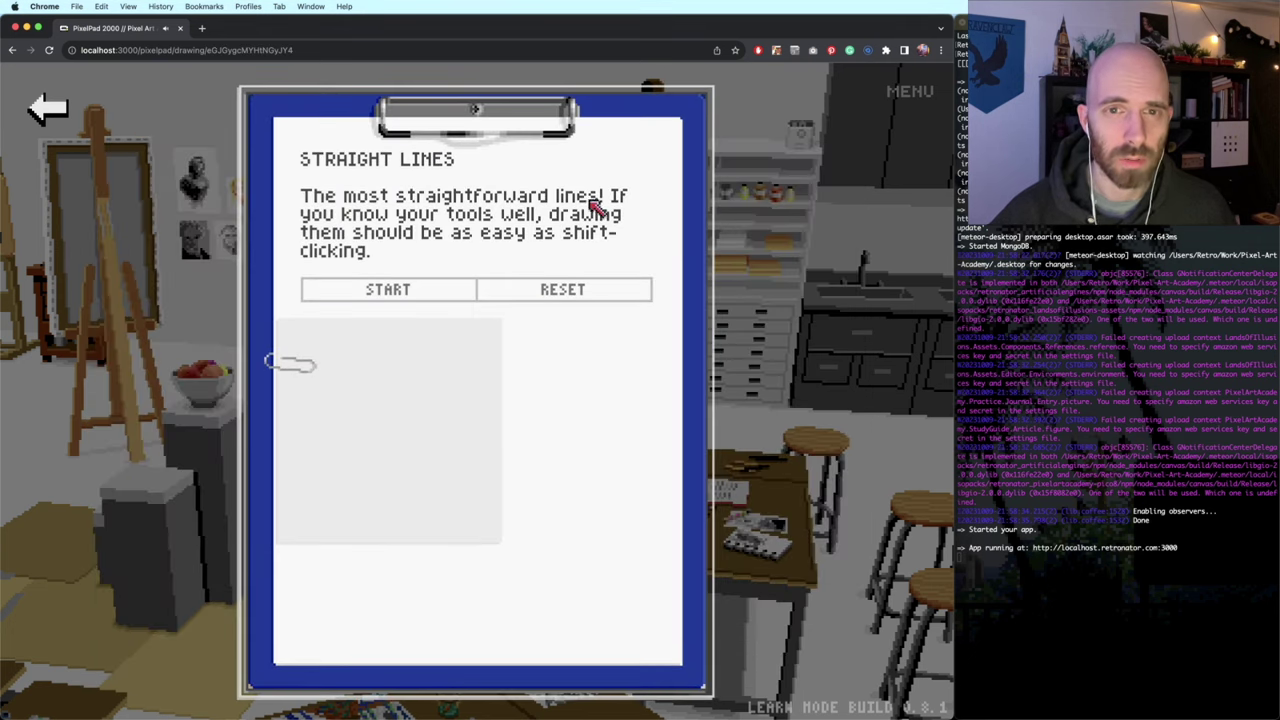
click(392, 298)
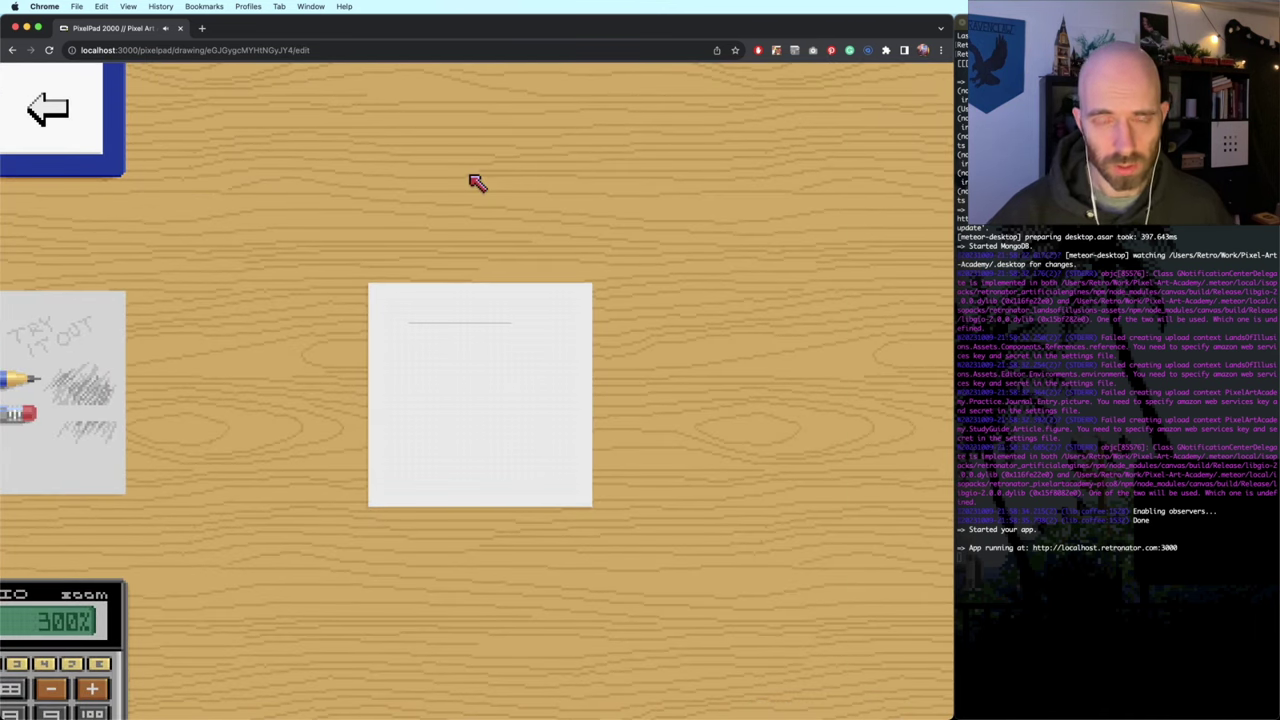
click(408, 323)
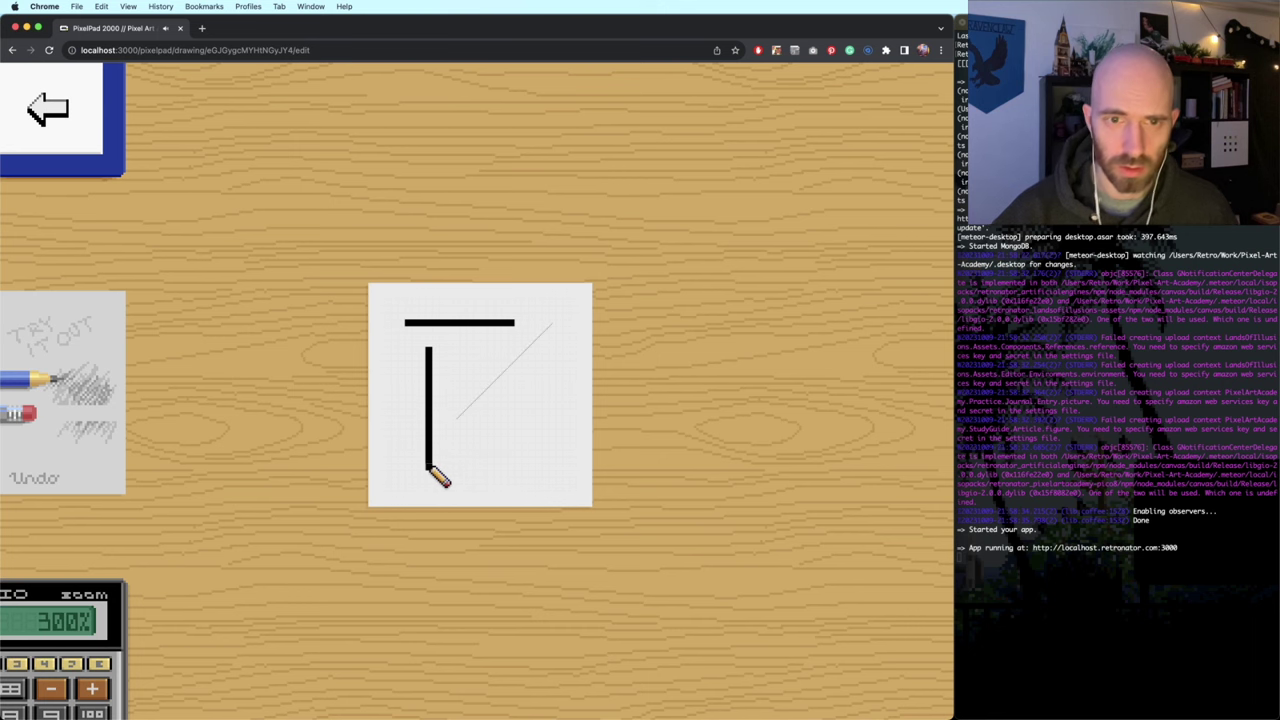
- Trace the upper arc, the S-shaped curve and the C-shaped curve of the Curved Lines tutorial at 600% zoom
scroll(437, 476, up, 2)
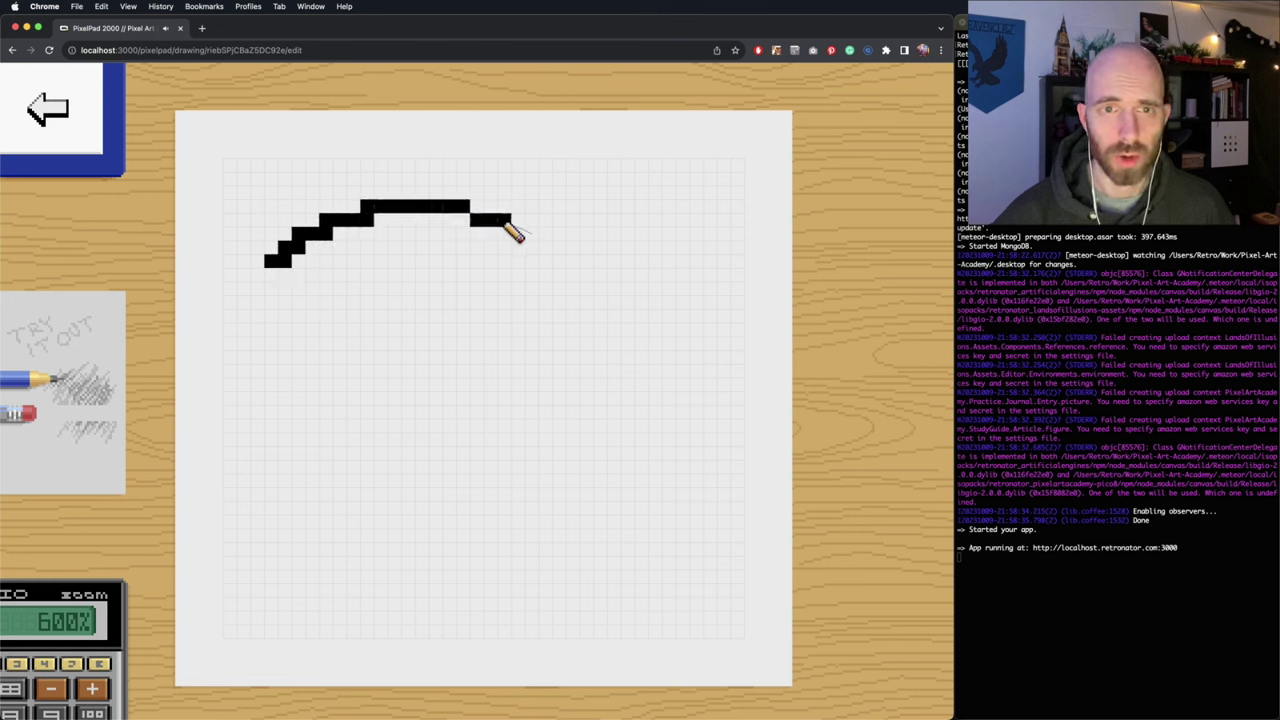
drag(440, 333, 408, 300)
drag(373, 410, 346, 590)
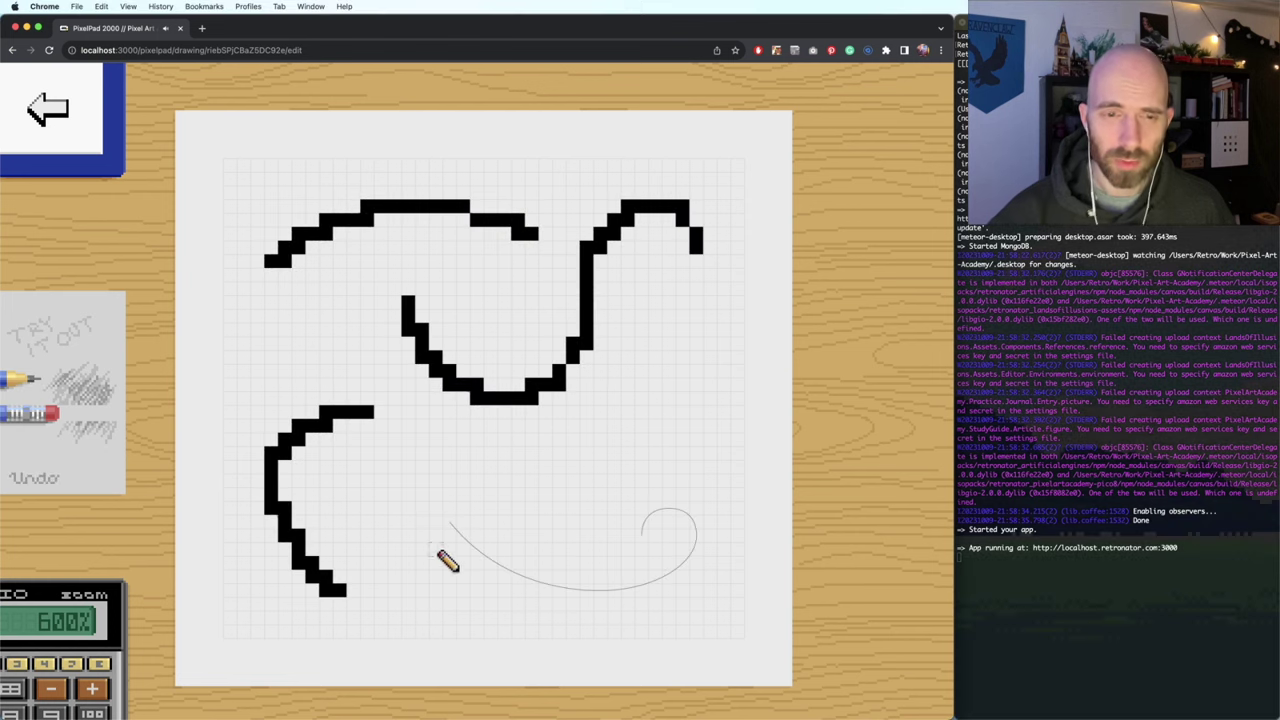
- Trace the remaining guide curve with the spiral end using the pencil
key(b)
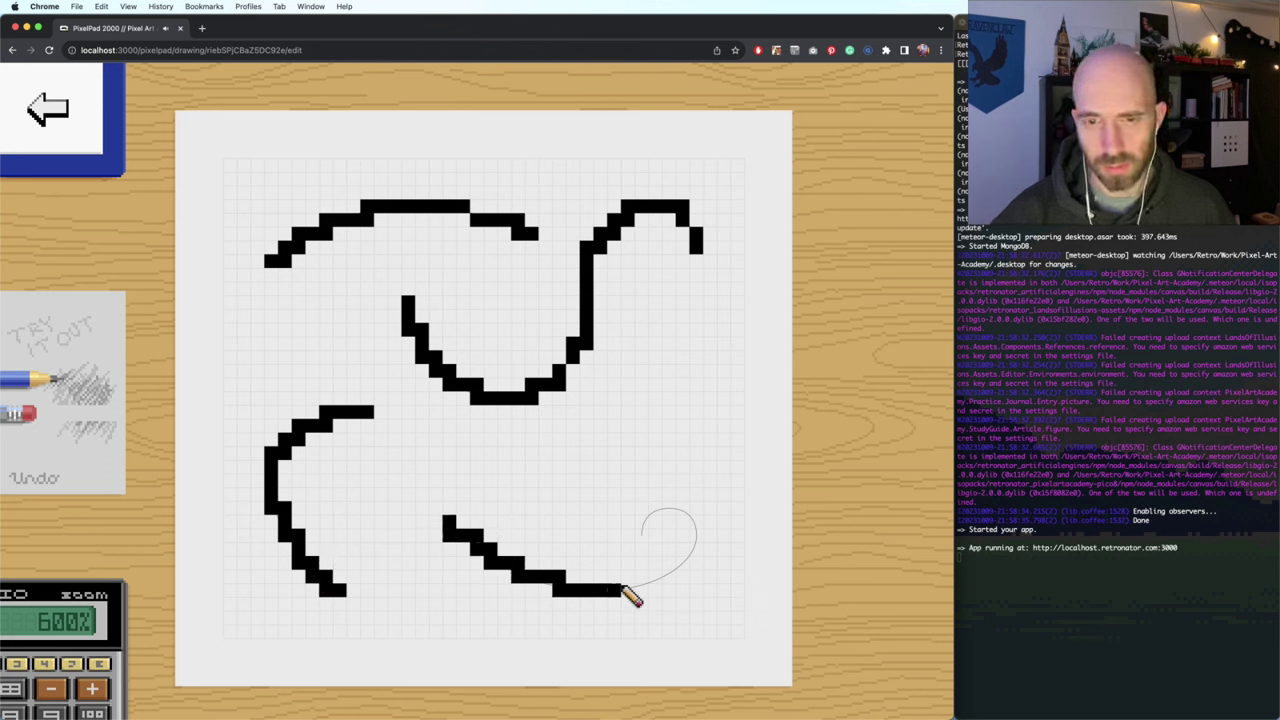
drag(674, 577, 696, 549)
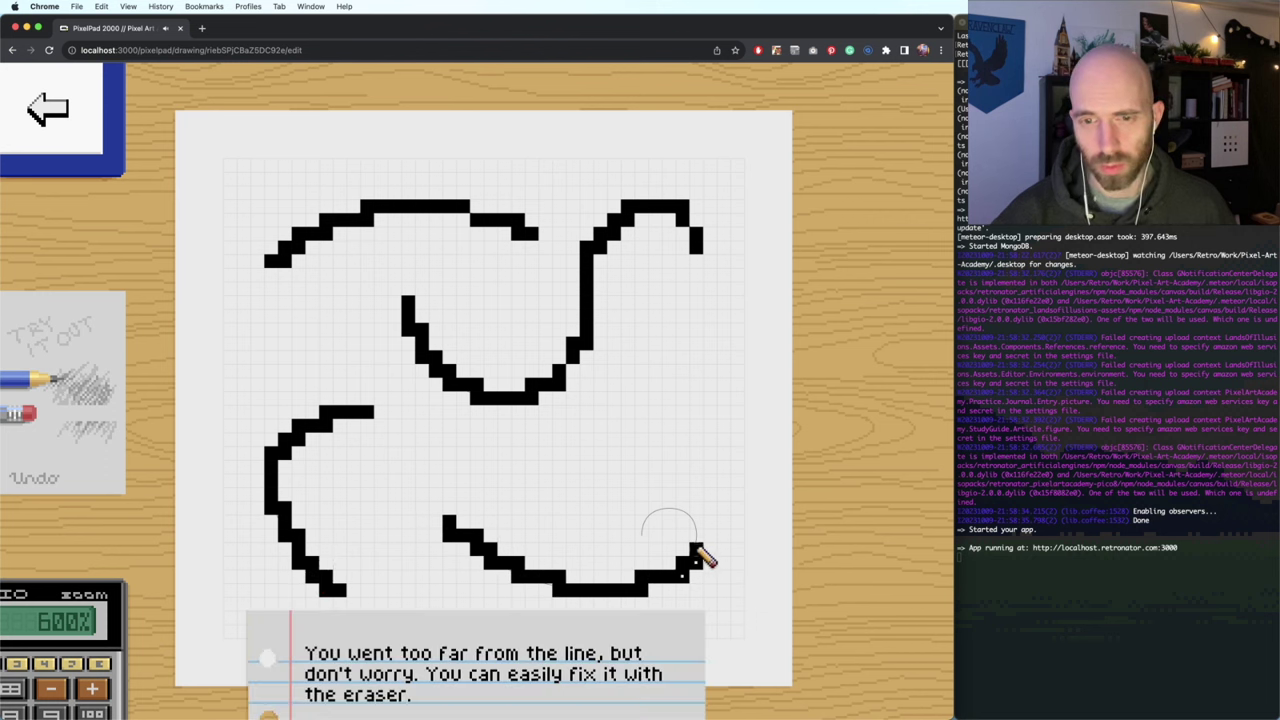
key(e)
click(640, 513)
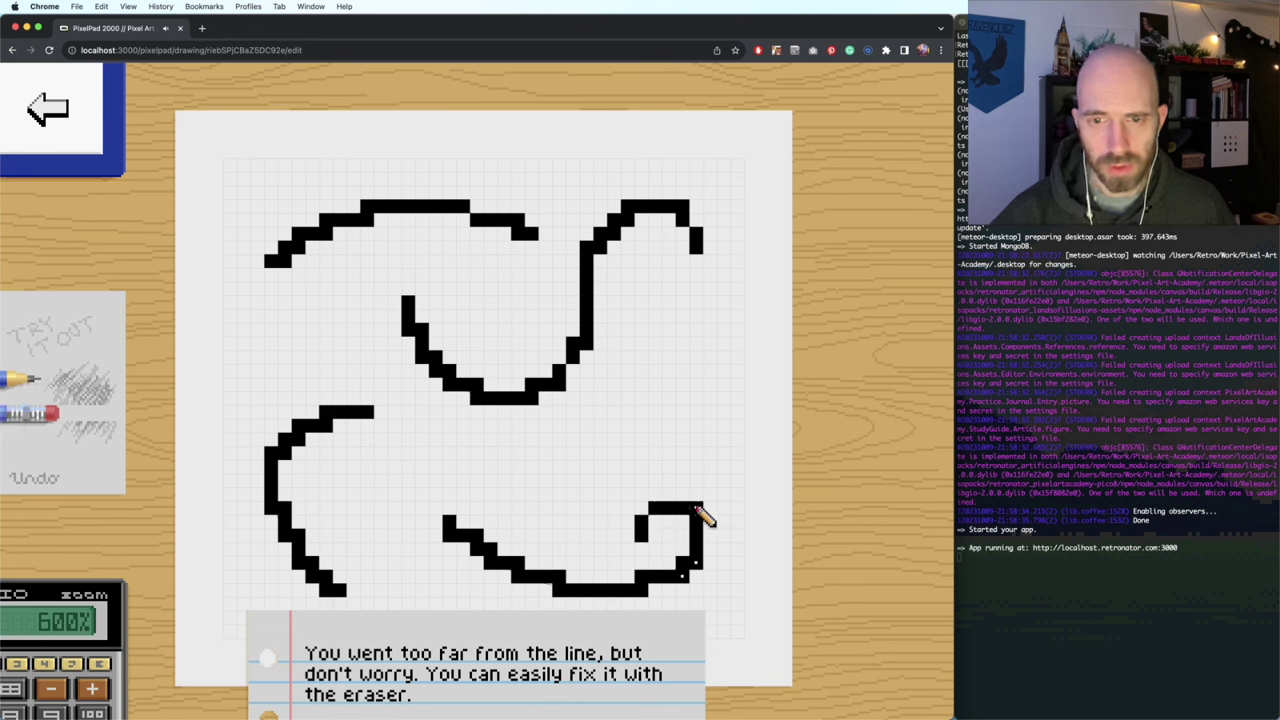
- Erase the stray pixels beside the spiral curve and leave the Curved Lines tutorial
click(684, 585)
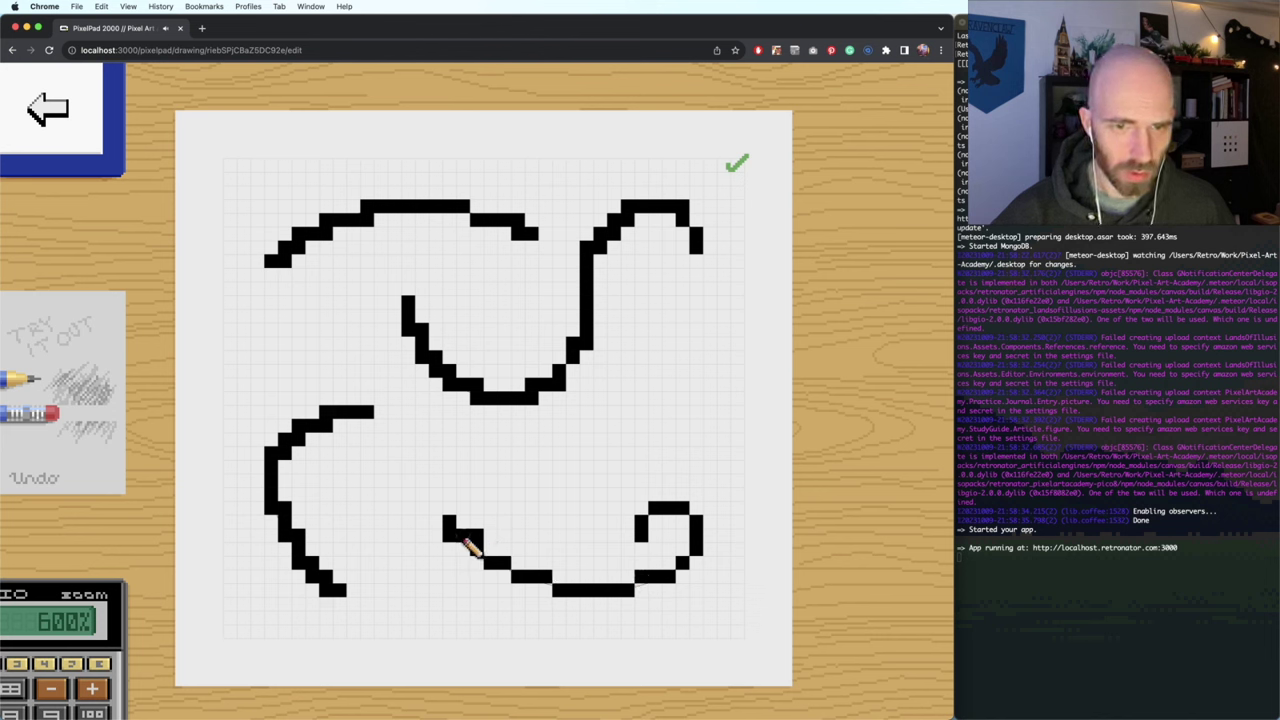
click(48, 110)
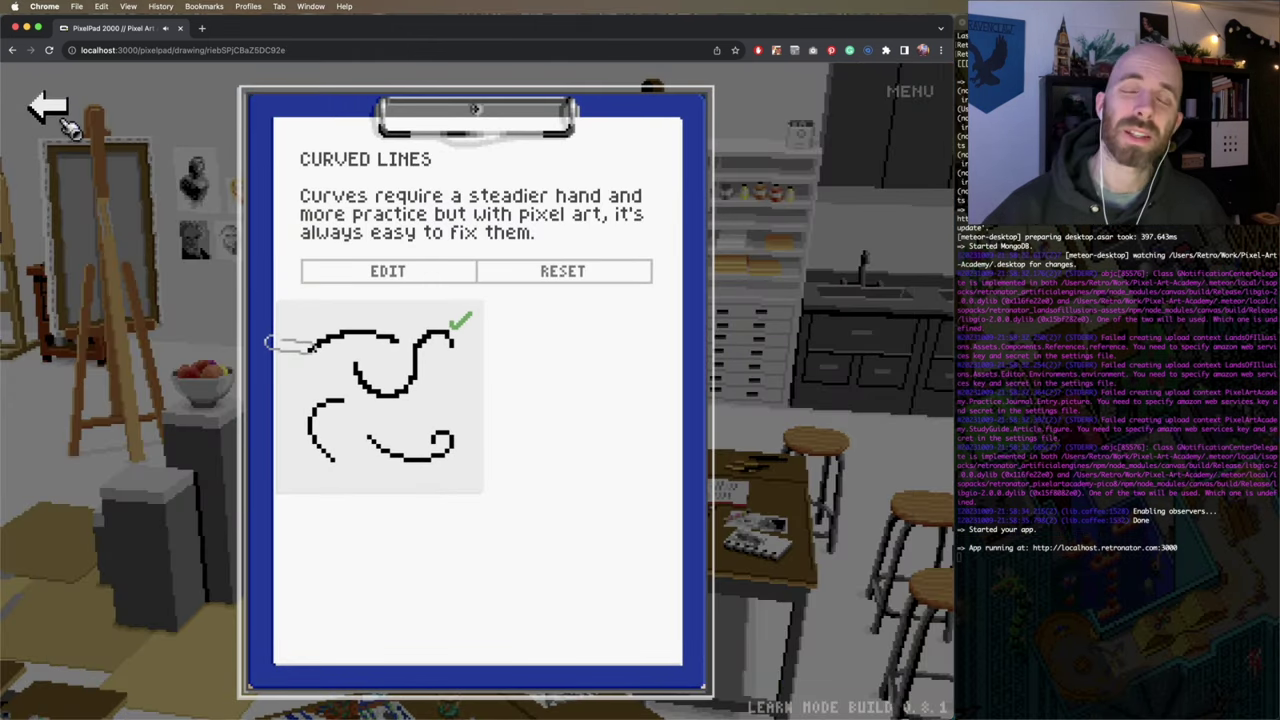
click(62, 120)
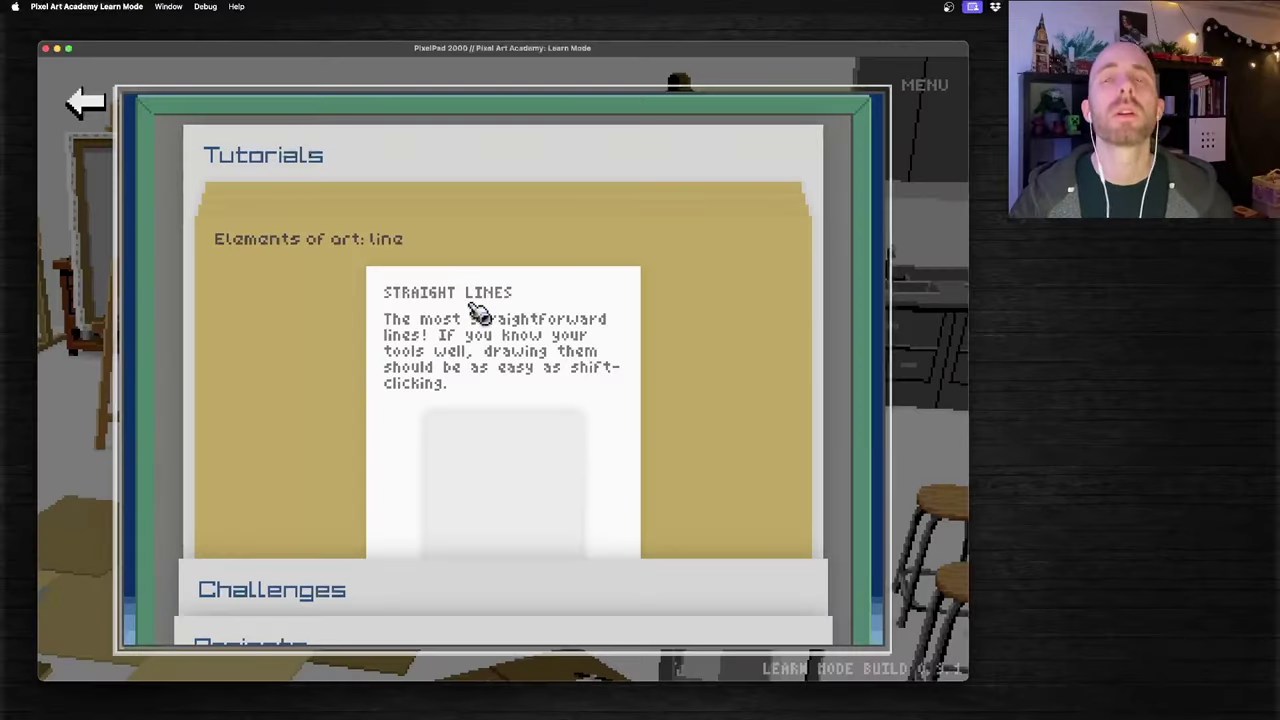
- Close the Elements of art: line folder and look through the Pixel art tools folders for basics, colors and helpers
click(344, 247)
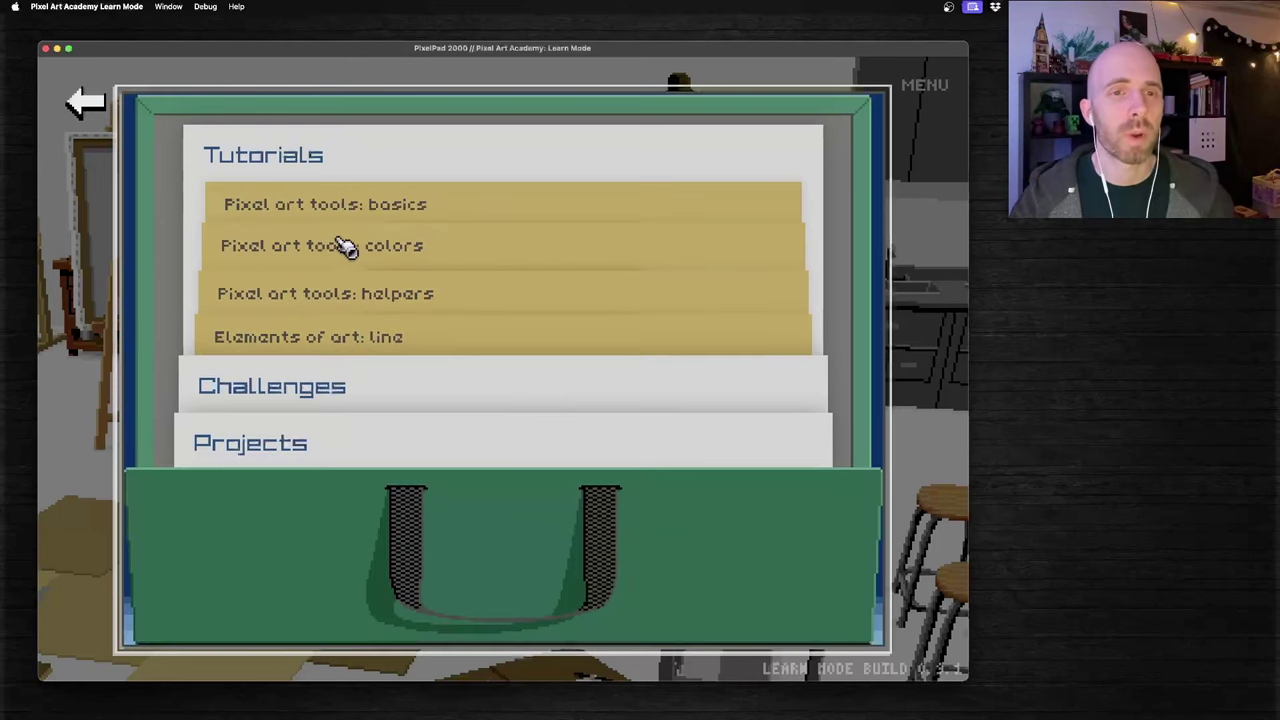
click(355, 205)
click(355, 206)
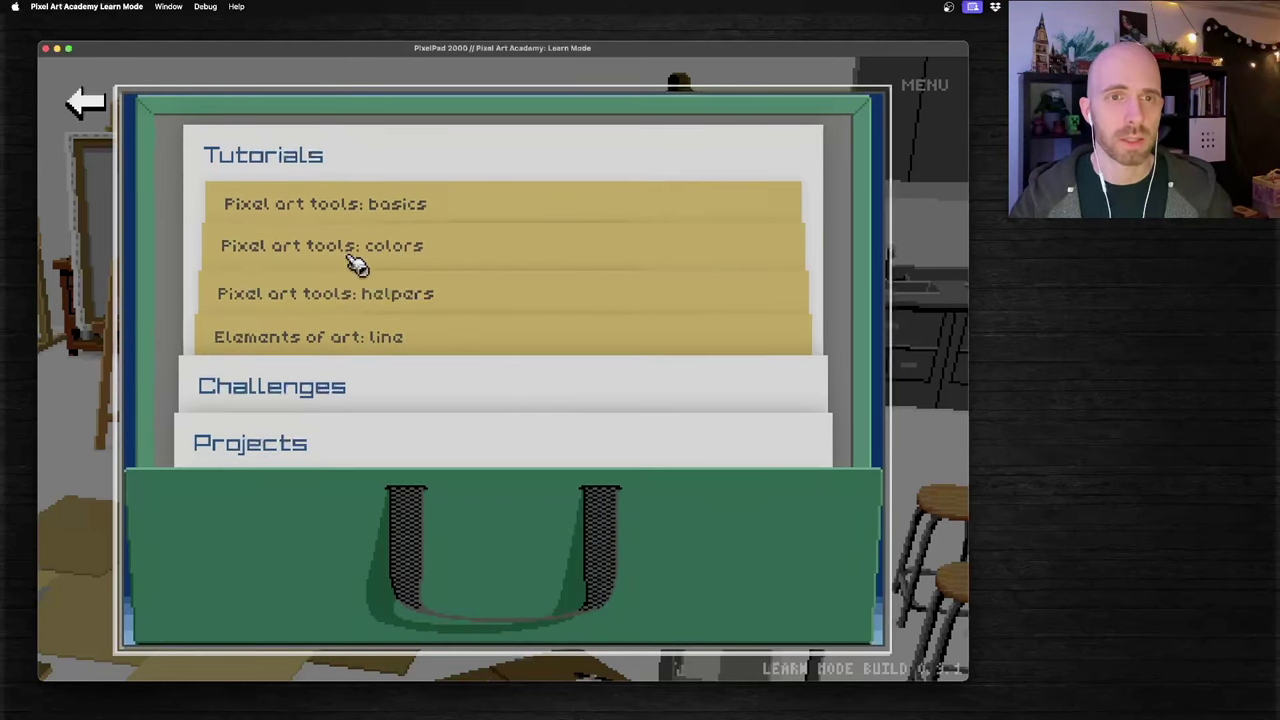
click(355, 262)
click(365, 230)
click(371, 288)
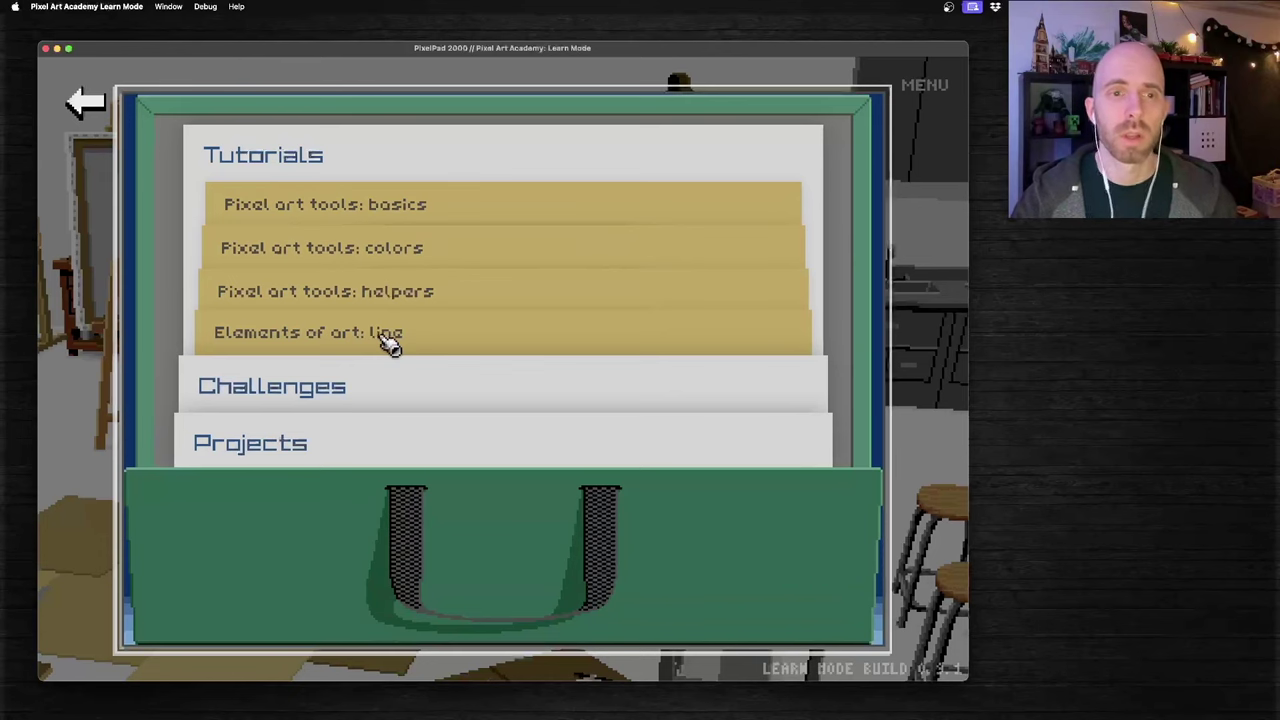
- View the Straight Lines tutorial in the Elements of art: line folder and return to the folder
click(389, 343)
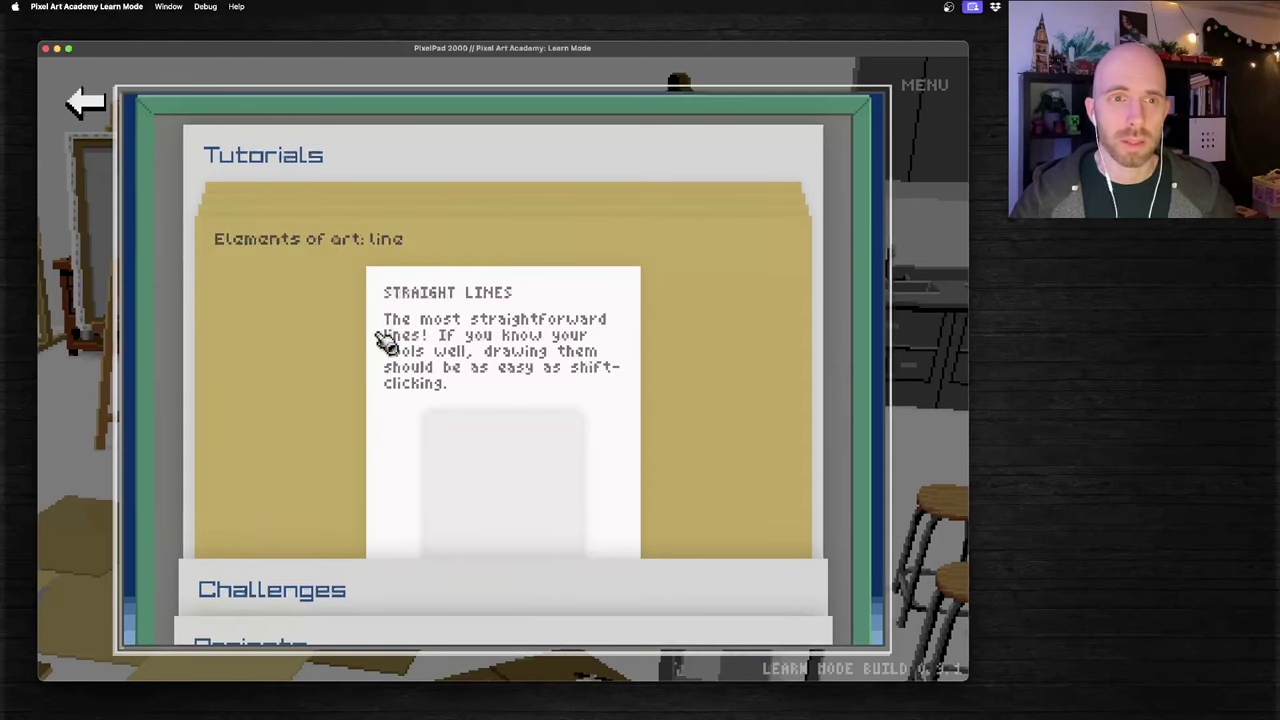
click(512, 479)
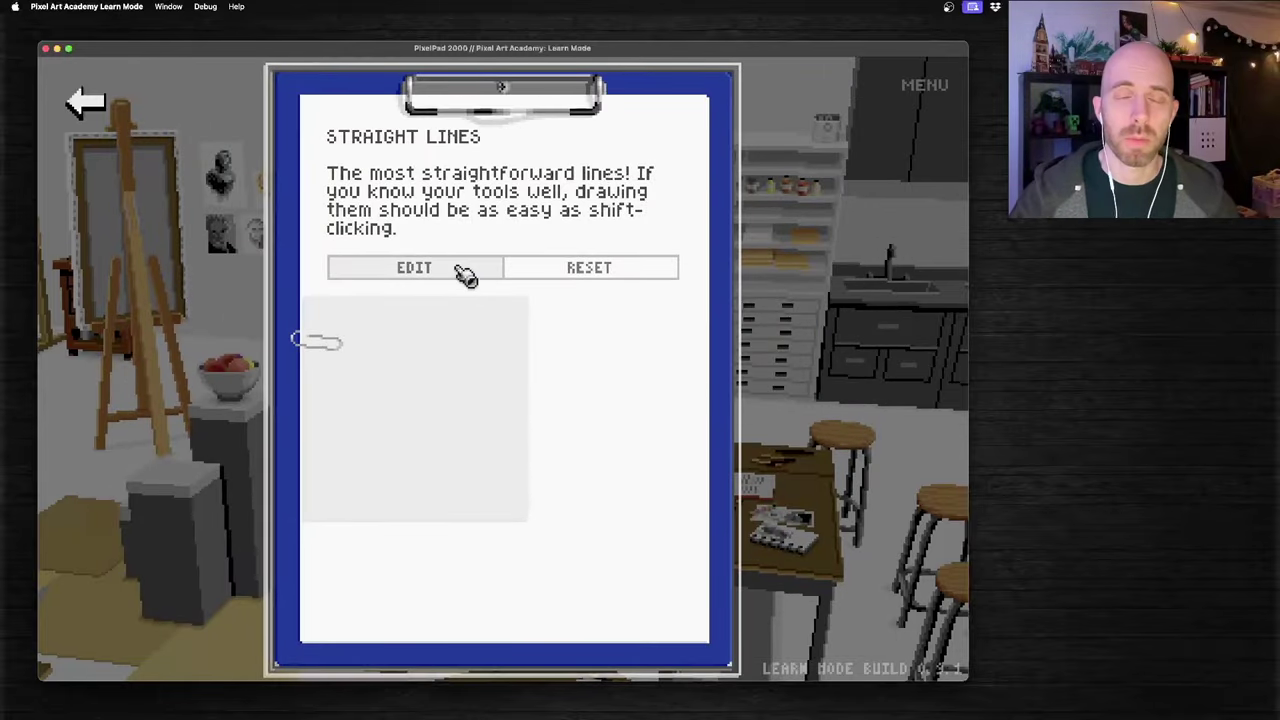
click(86, 102)
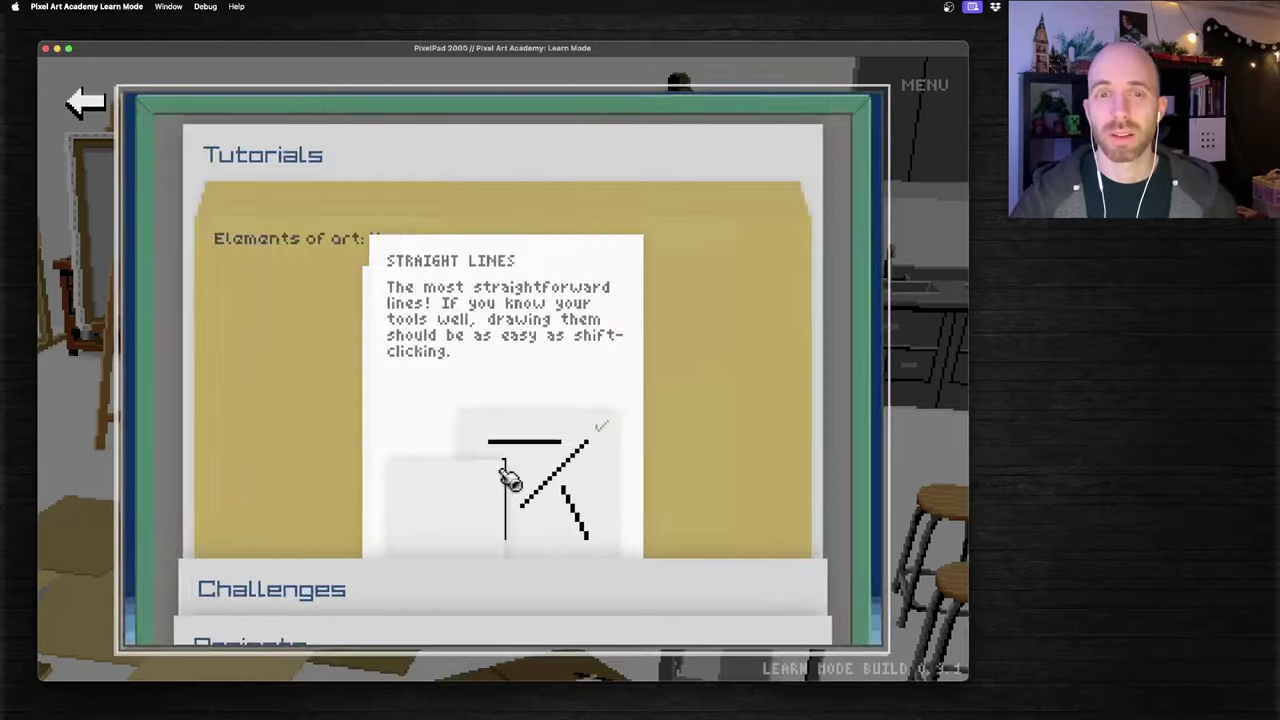
- Open the Curved Lines drawing for editing and thicken the lower part of the C-shaped curve with the pencil
click(468, 516)
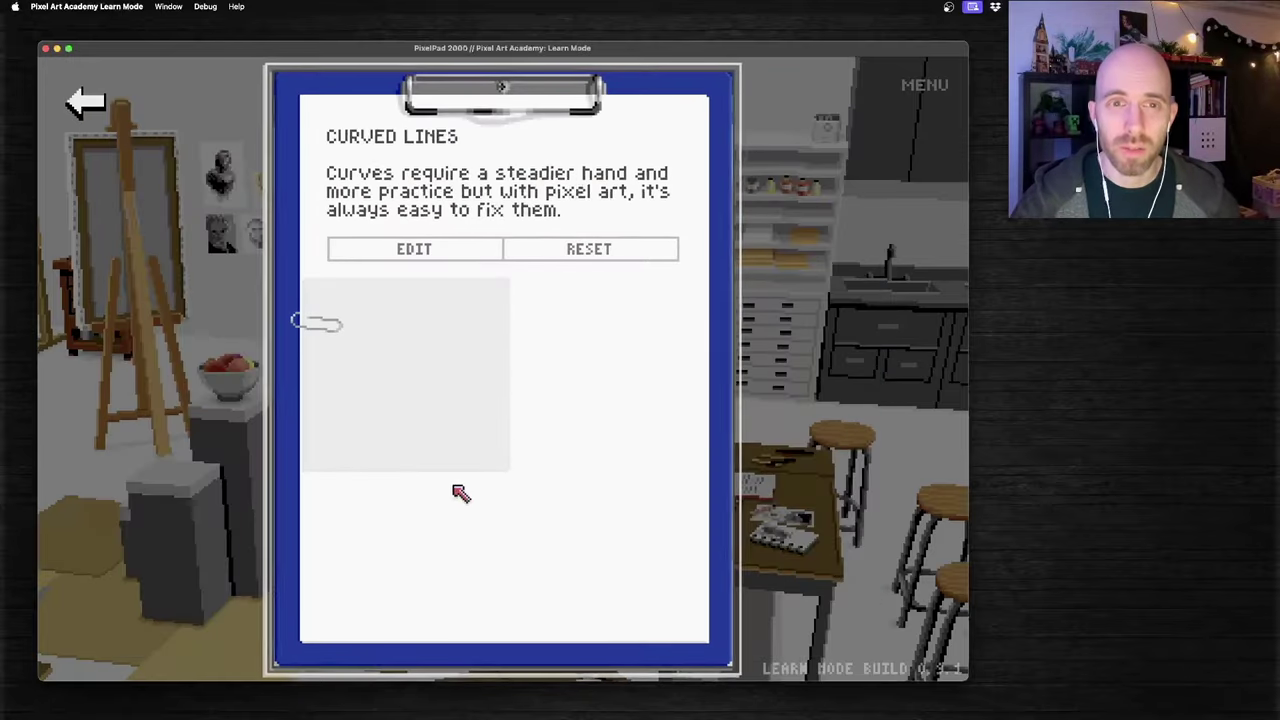
click(460, 470)
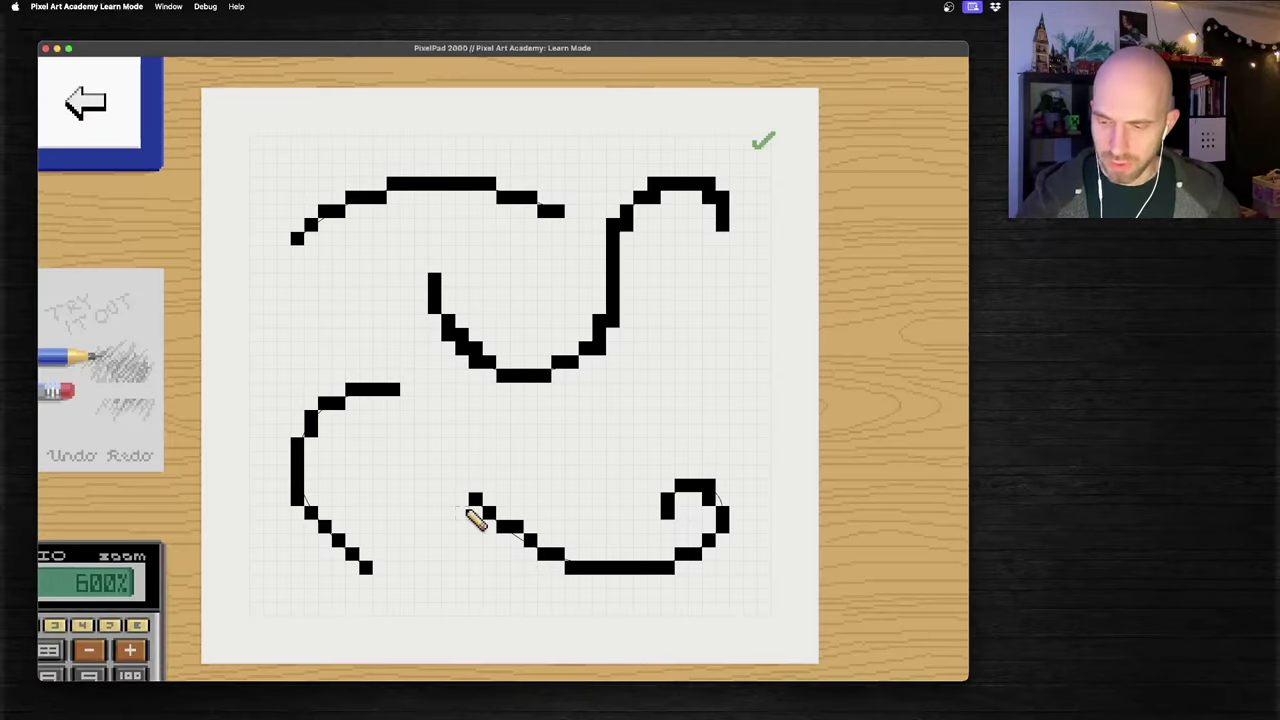
scroll(475, 518, down, 2)
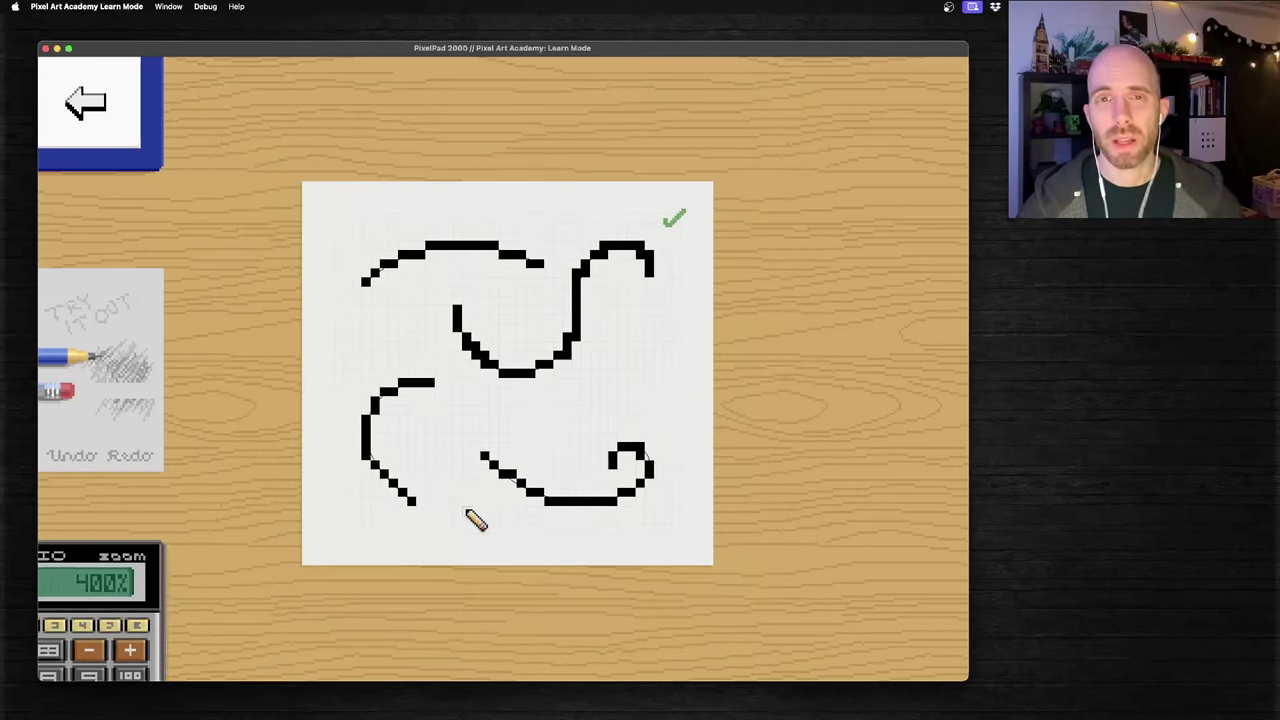
scroll(475, 518, up, 1)
scroll(475, 518, down, 1)
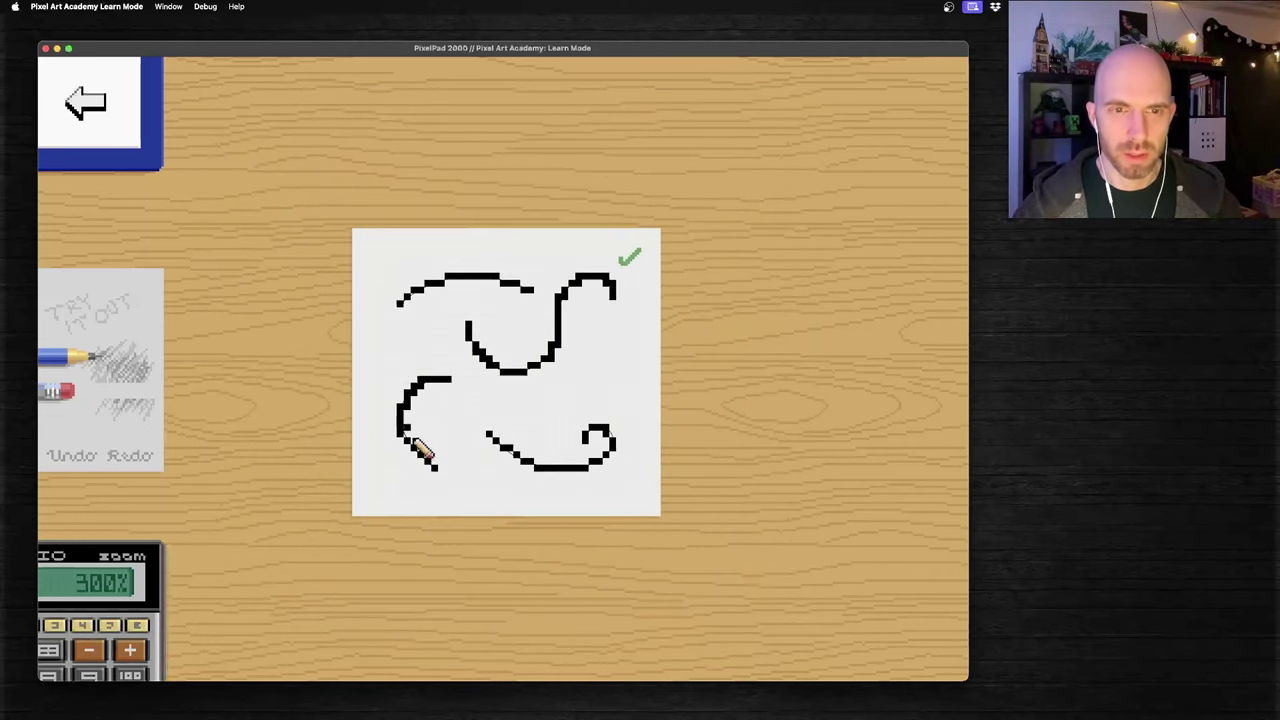
mouse_move(420, 451)
mouse_down()
mouse_move(408, 438)
mouse_move(430, 444)
mouse_up()
- Erase the surplus pixels along the inner side of the C-shaped curve's lower part to make it thin again
key(e)
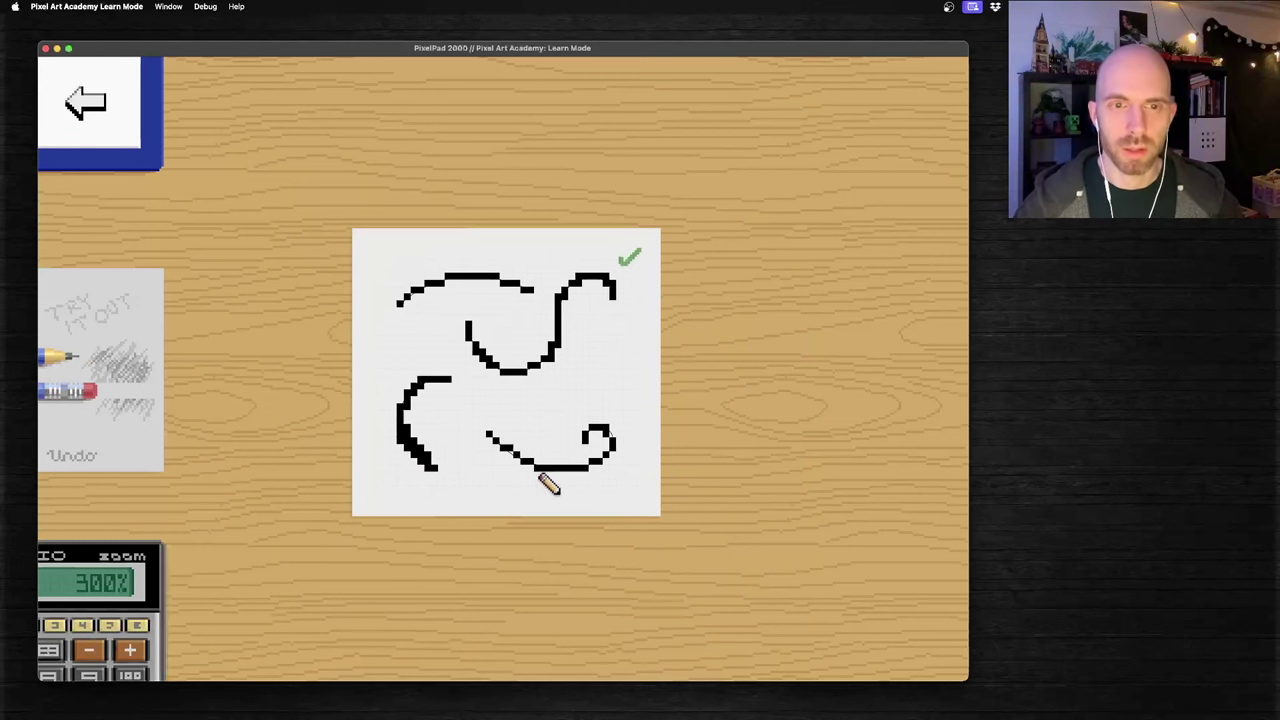
key(b)
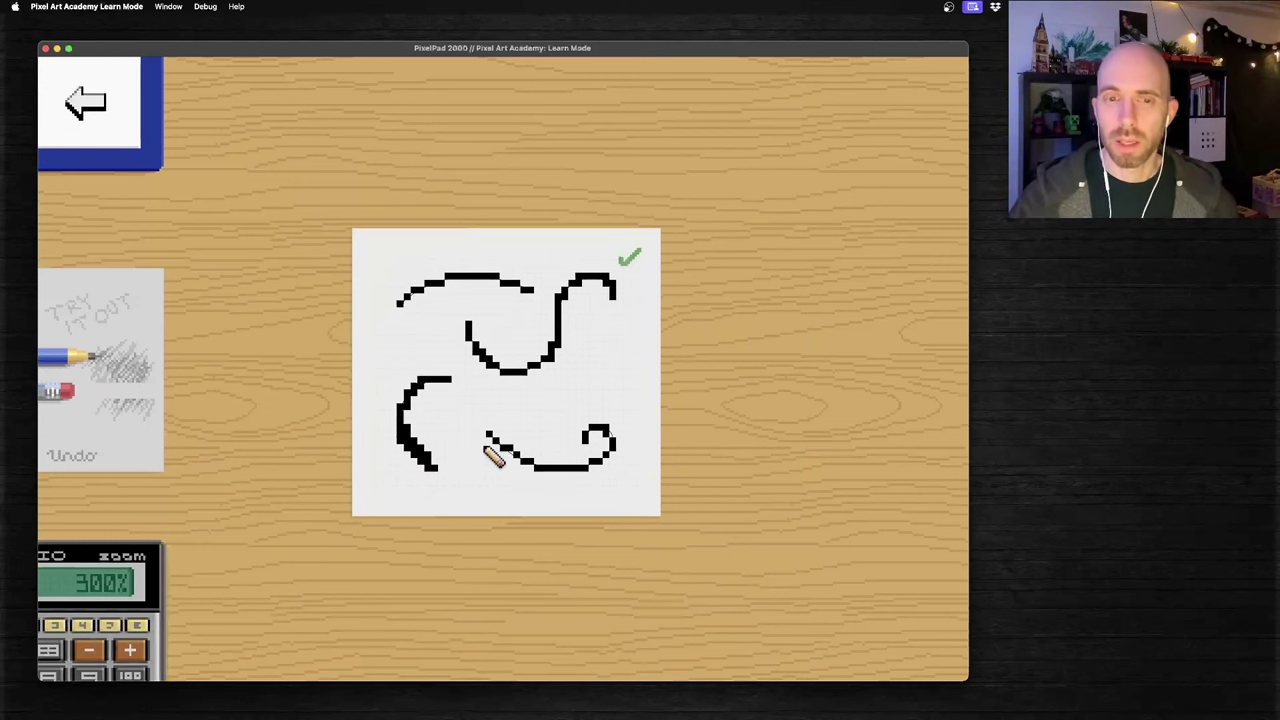
key(e)
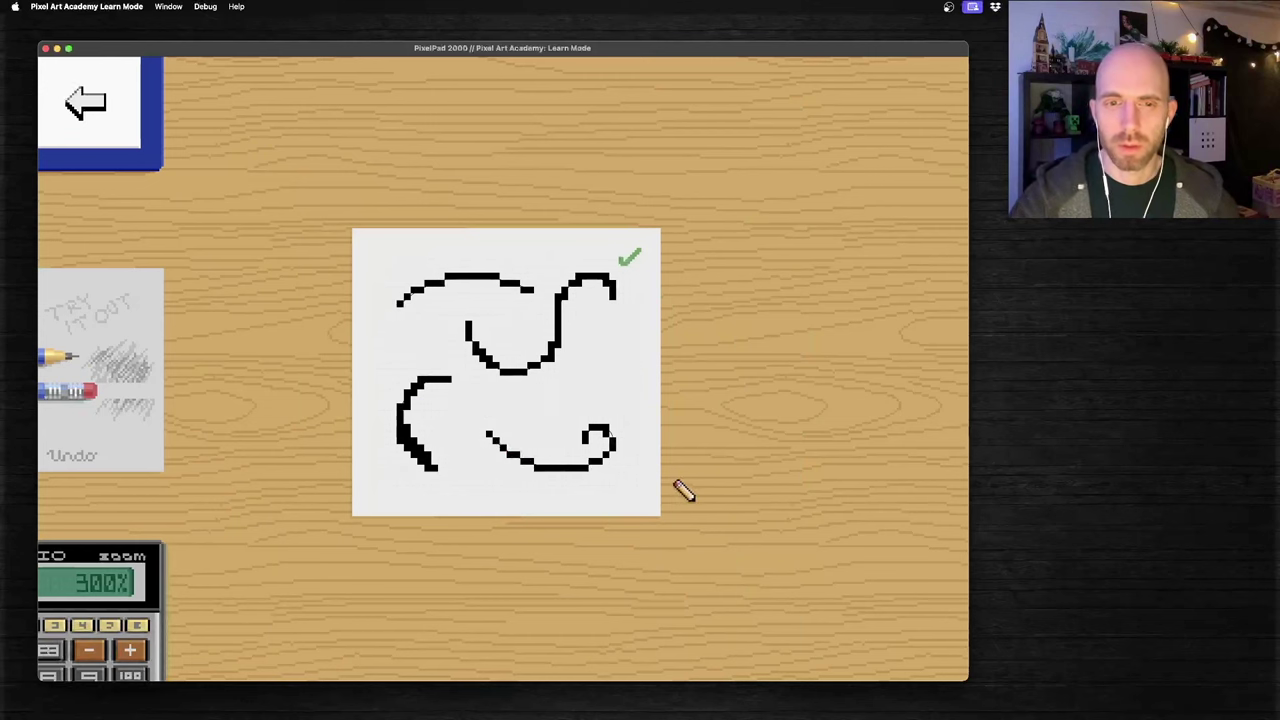
key(b)
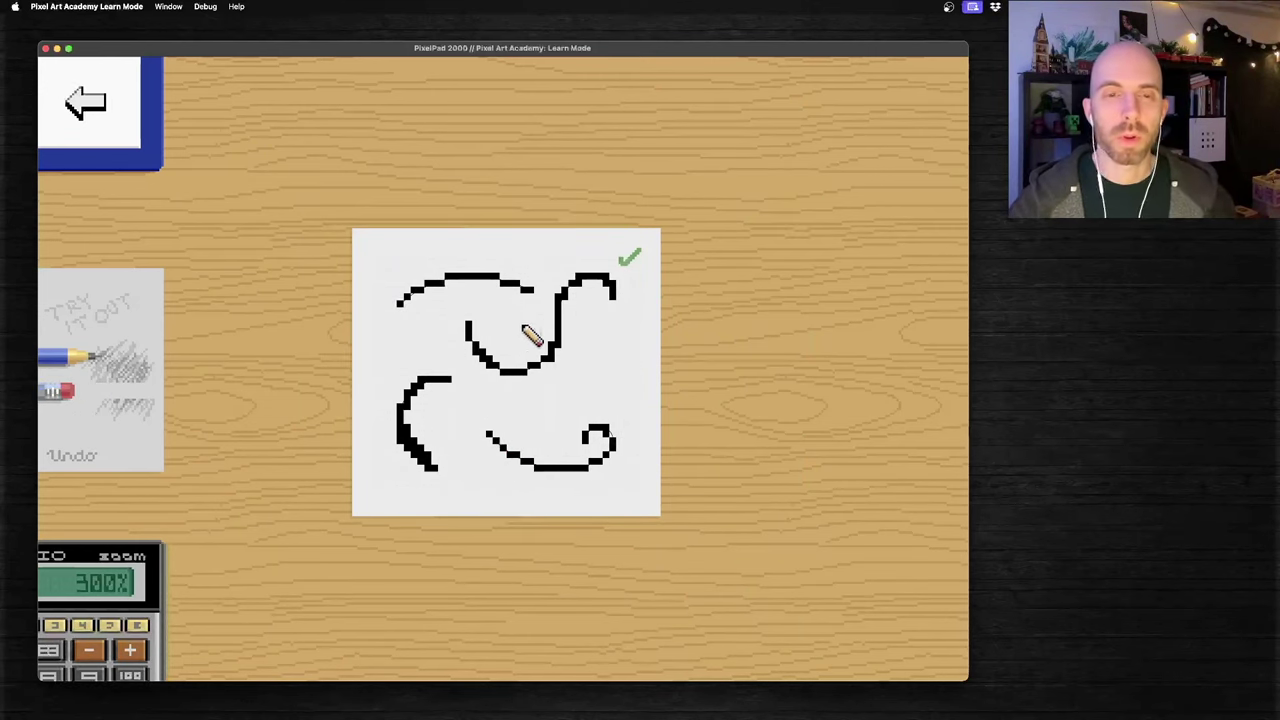
key(e)
drag(418, 432, 424, 456)
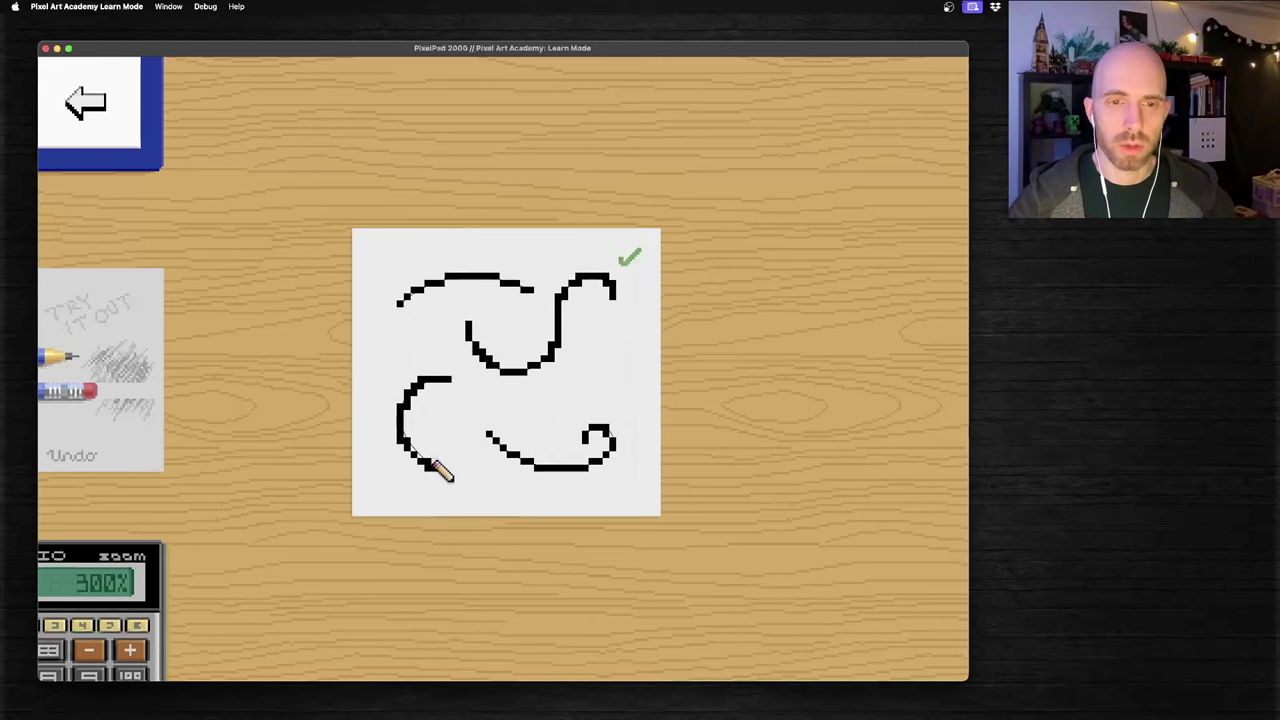
- Leave the Curved Lines drawing and open the Broken Lines drawing of the Elements of art: line folder for editing
click(86, 104)
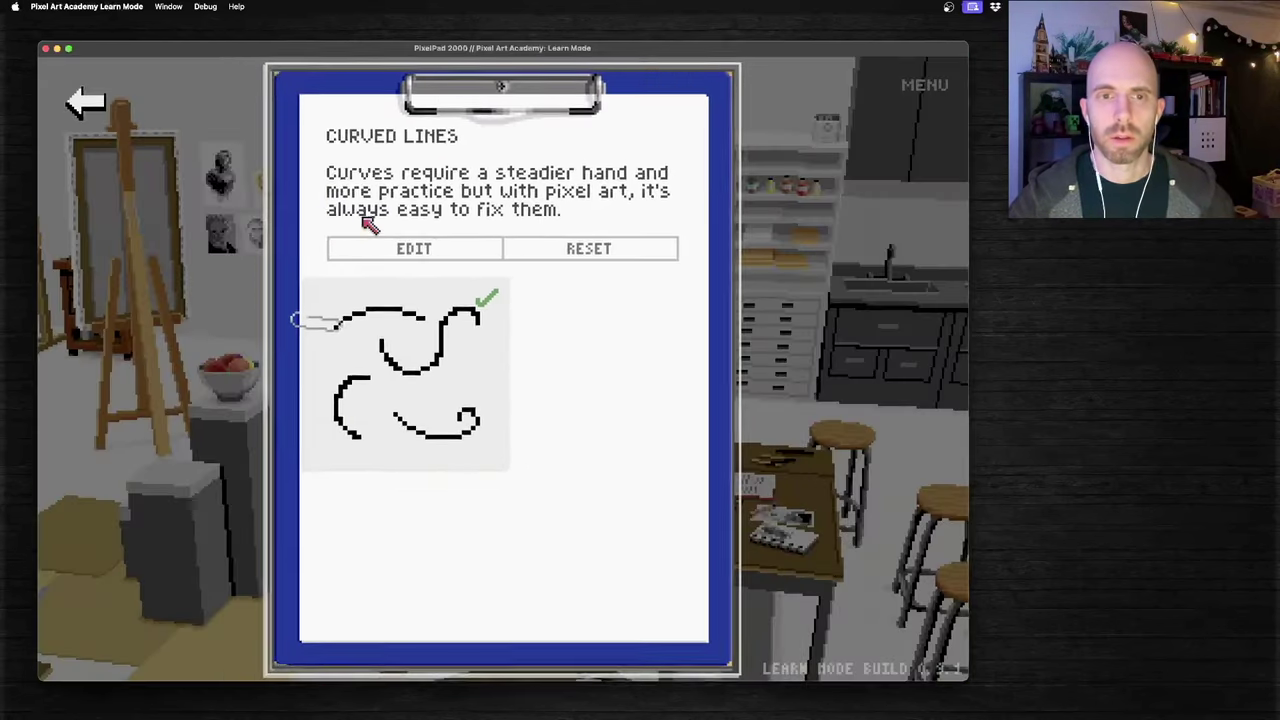
click(86, 104)
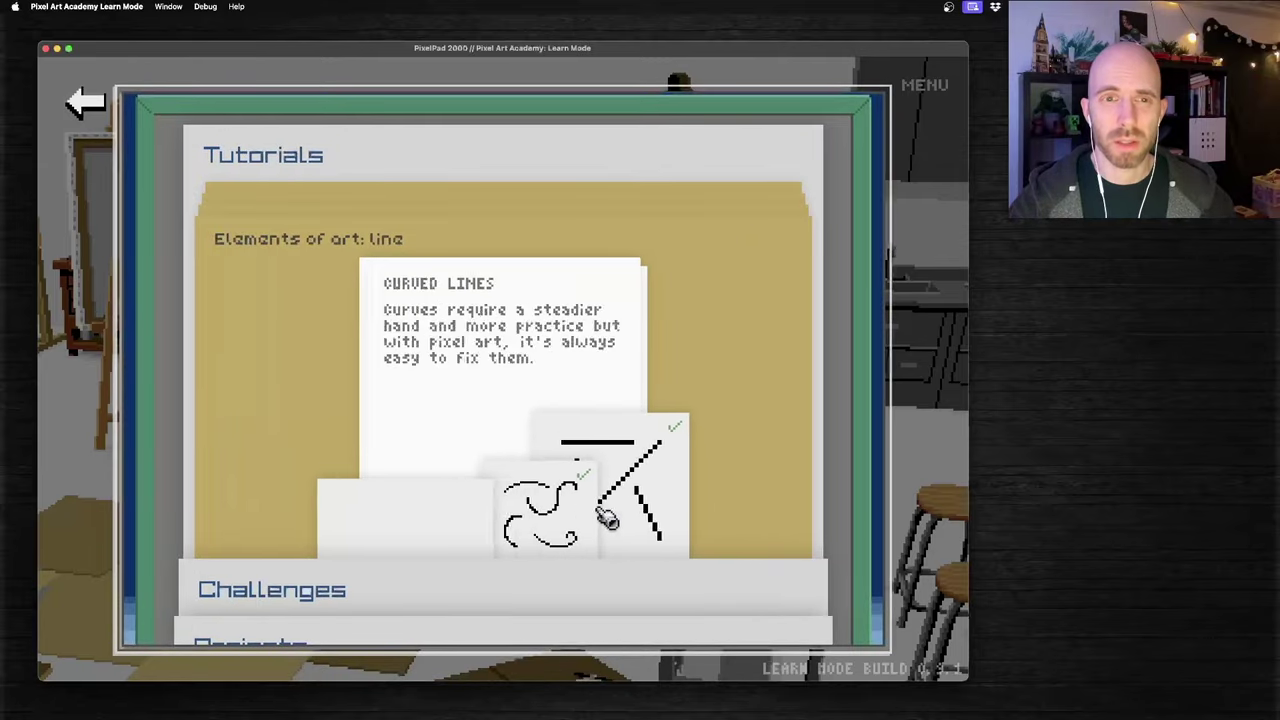
click(410, 532)
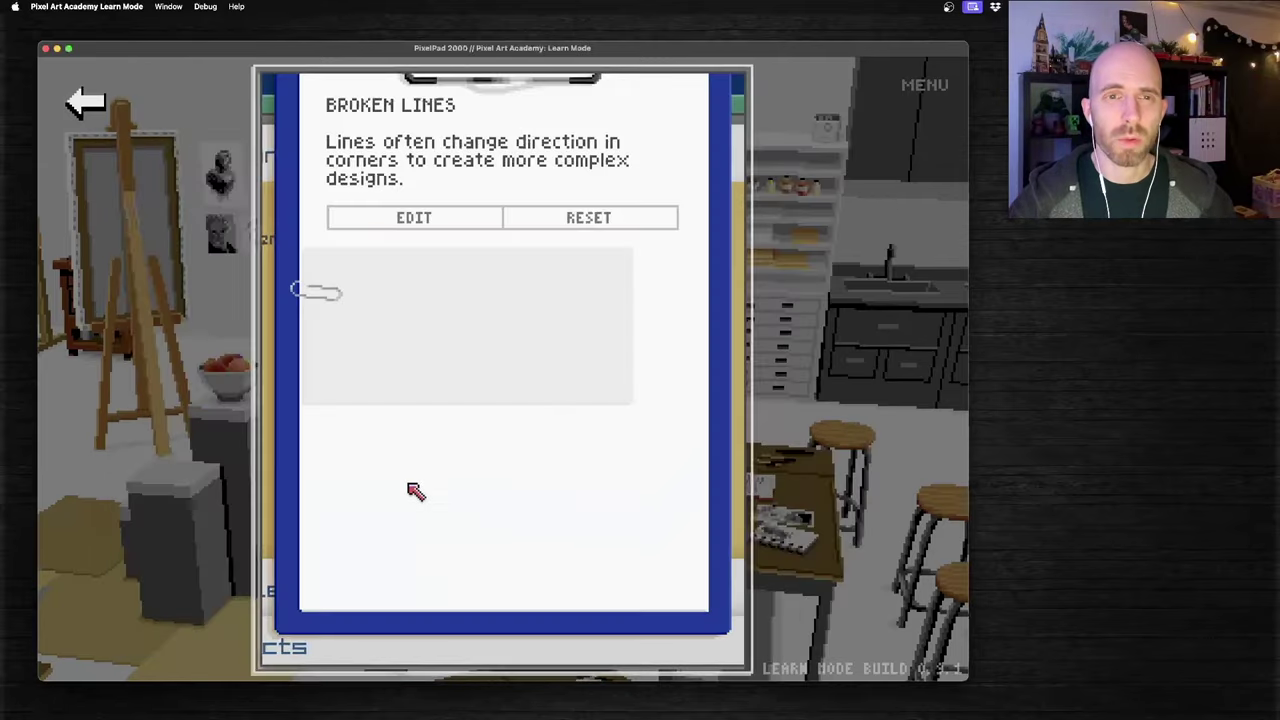
click(440, 256)
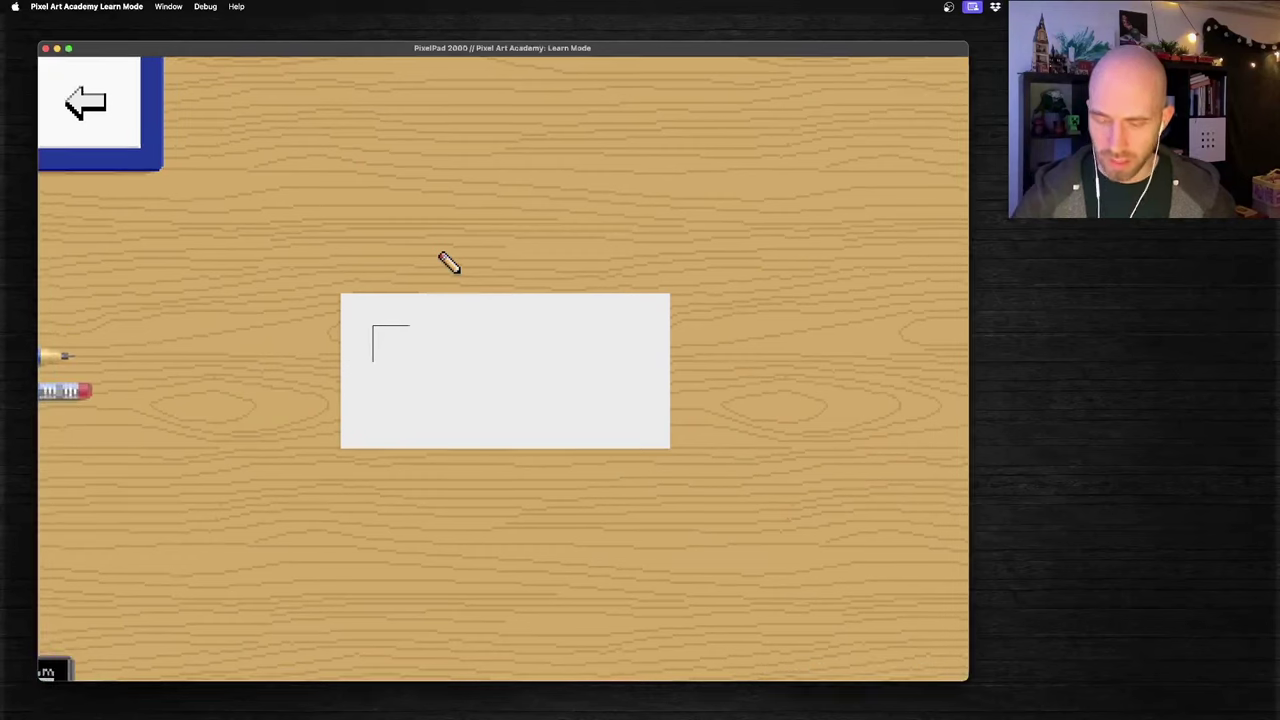
- Trace the first four broken lines with the pencil, following each guide from corner to corner
click(60, 358)
mouse_move(240, 358)
mouse_down()
mouse_move(243, 283)
mouse_move(309, 283)
mouse_up()
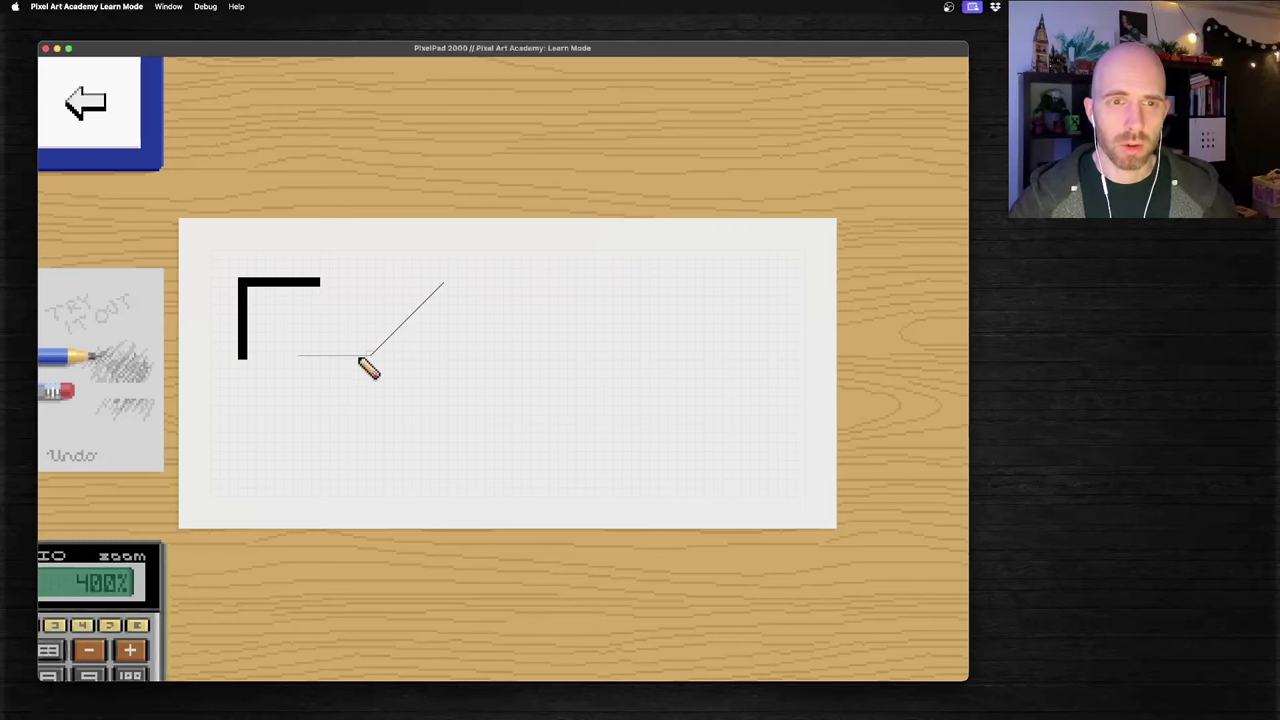
mouse_move(298, 355)
mouse_down()
mouse_move(372, 355)
mouse_move(445, 283)
mouse_up()
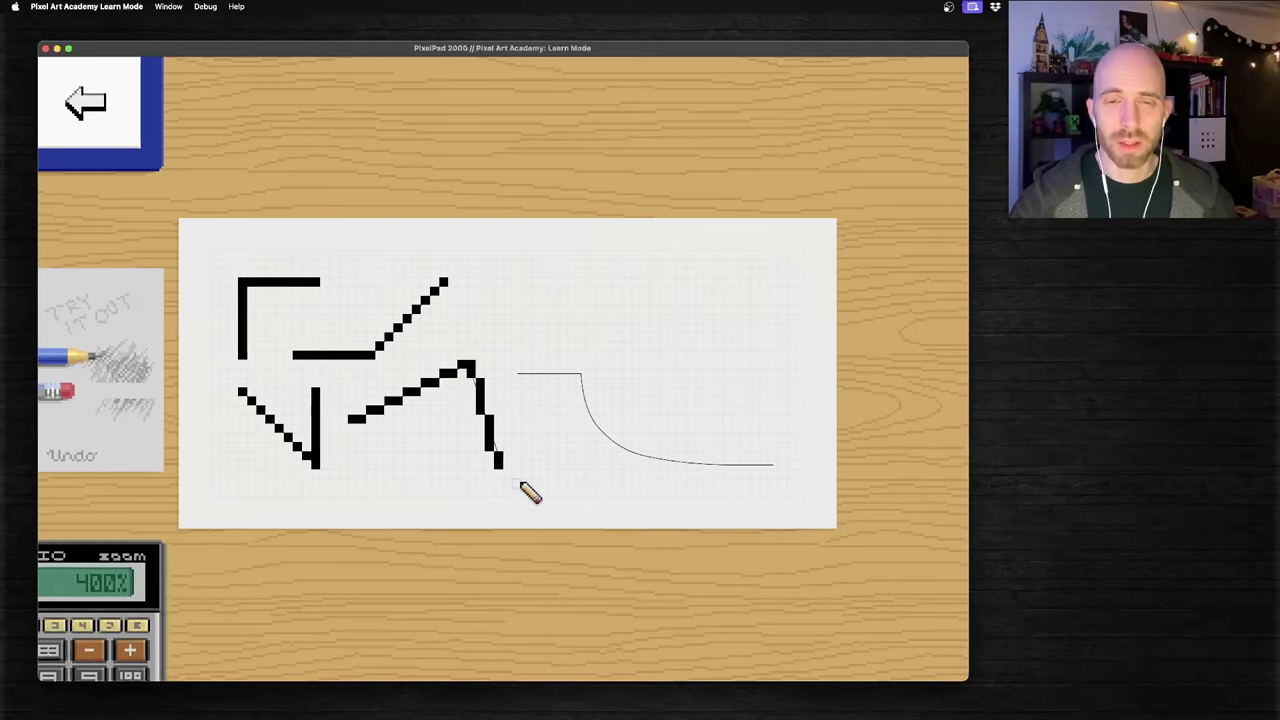
- Undo the steep segment of the peaked line, try redrawing it from the corner at different angles, and undo the attempt
scroll(500, 388, up, 2)
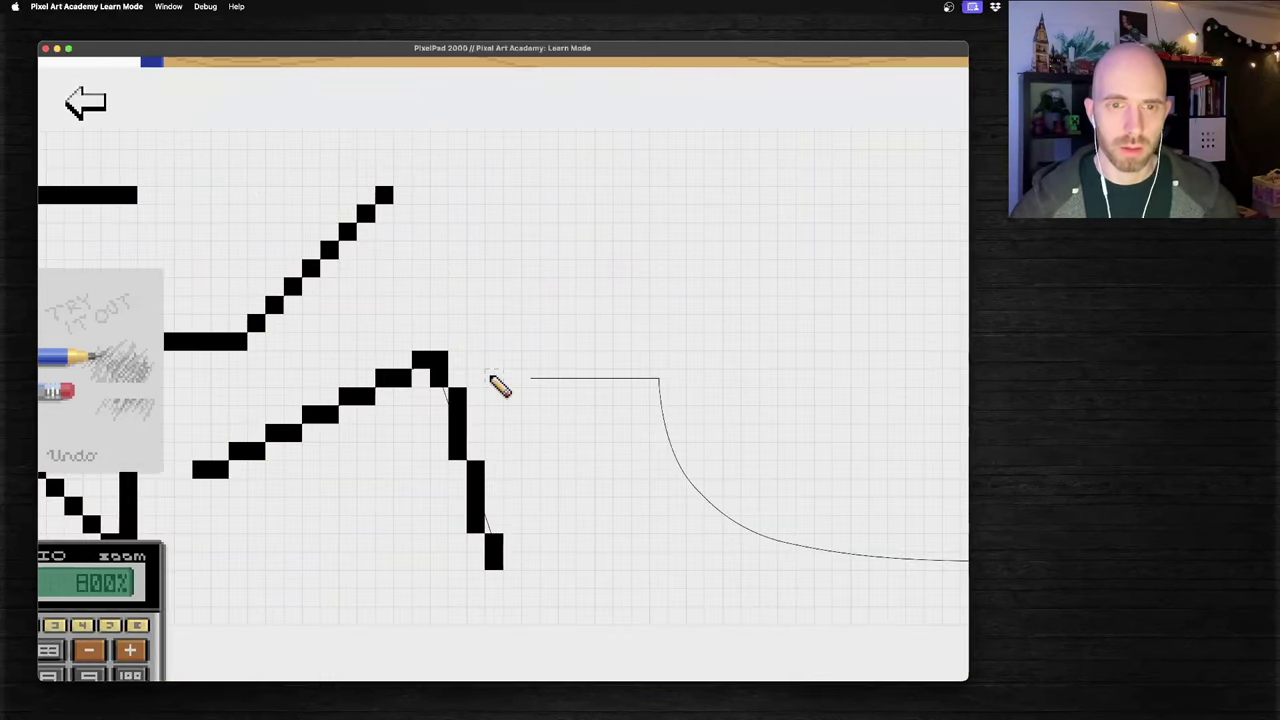
drag(594, 523, 531, 397)
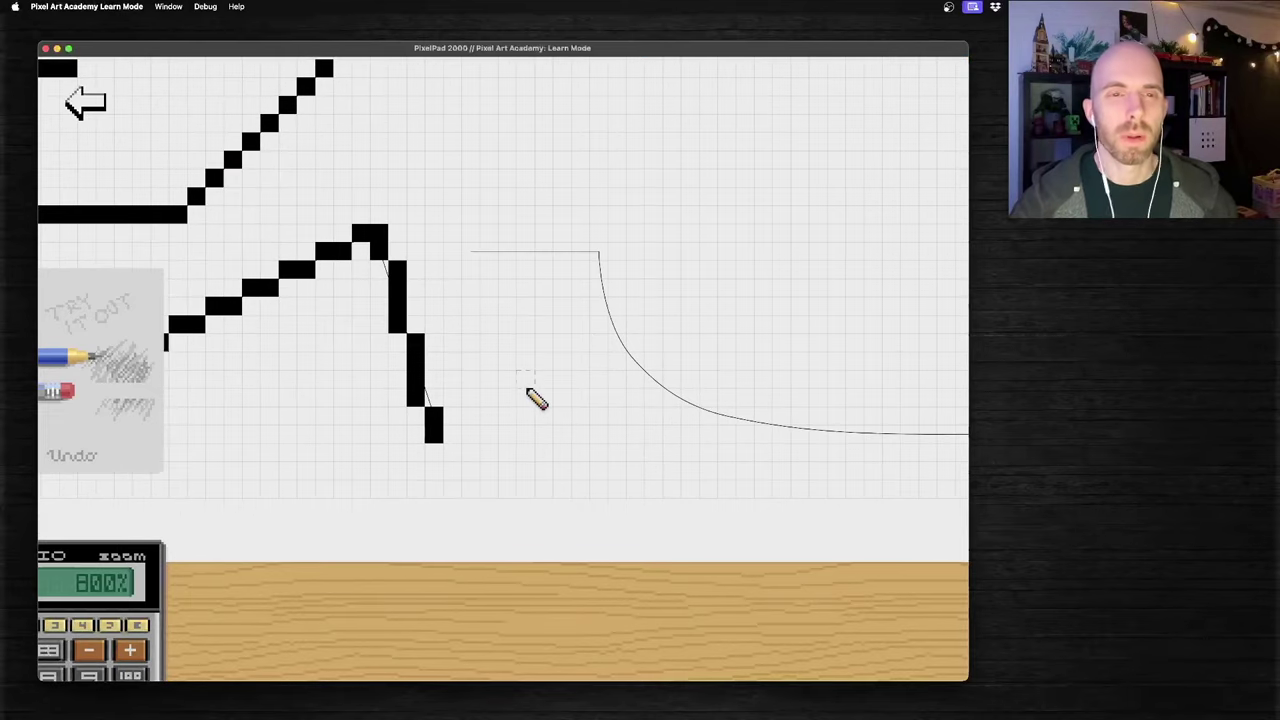
key(super+z)
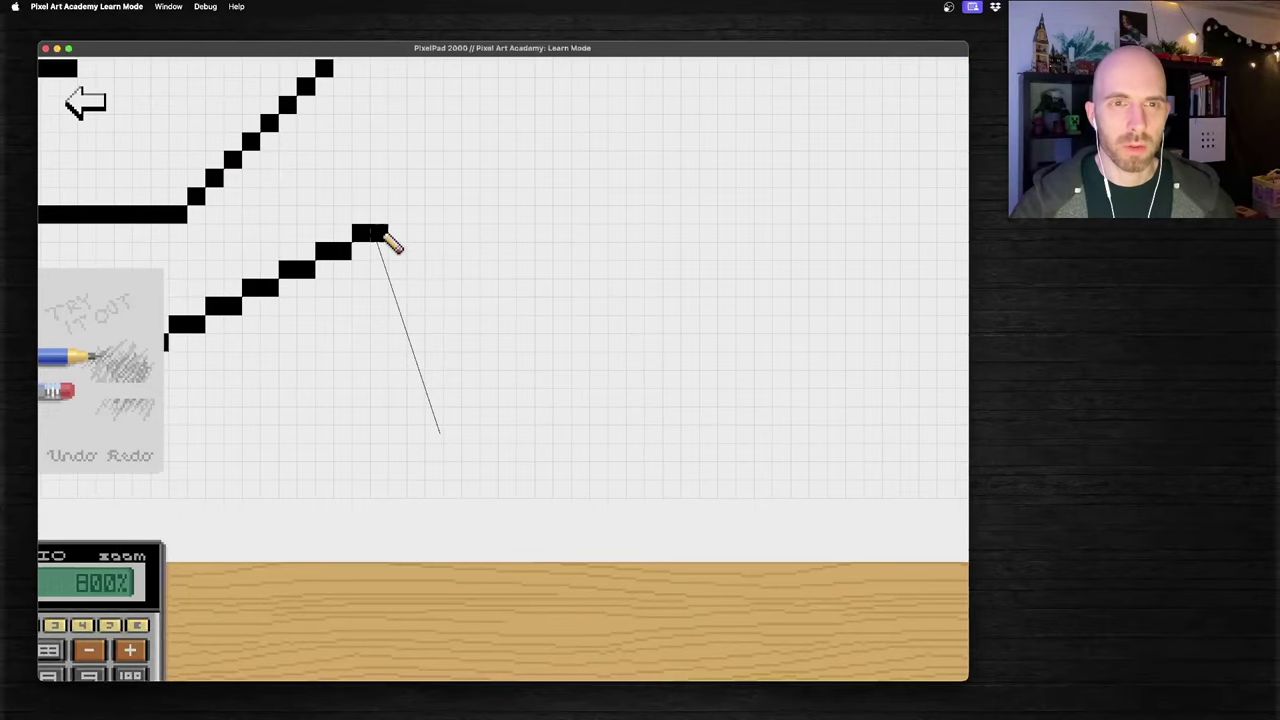
mouse_move(385, 238)
mouse_down()
mouse_move(443, 396)
mouse_move(430, 460)
mouse_move(423, 326)
mouse_move(443, 489)
mouse_move(433, 446)
mouse_up()
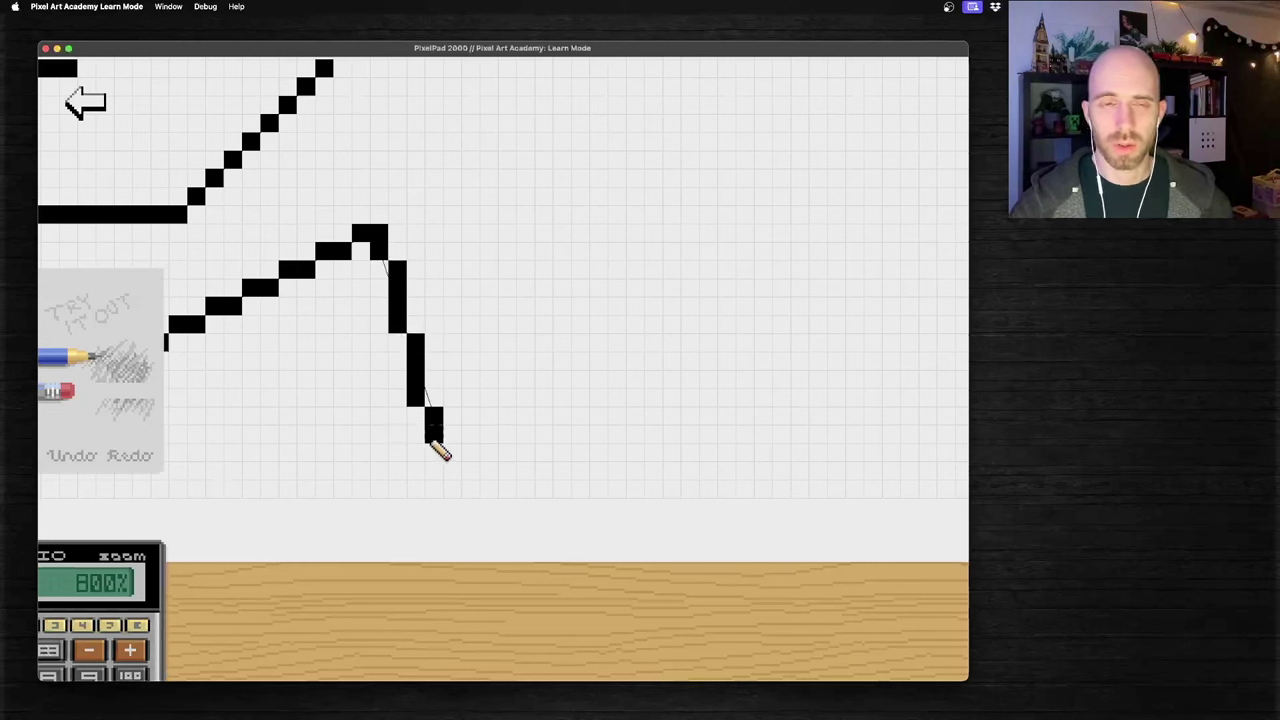
mouse_move(610, 457)
mouse_down()
mouse_move(849, 455)
mouse_move(874, 326)
mouse_move(892, 287)
mouse_move(930, 274)
mouse_up()
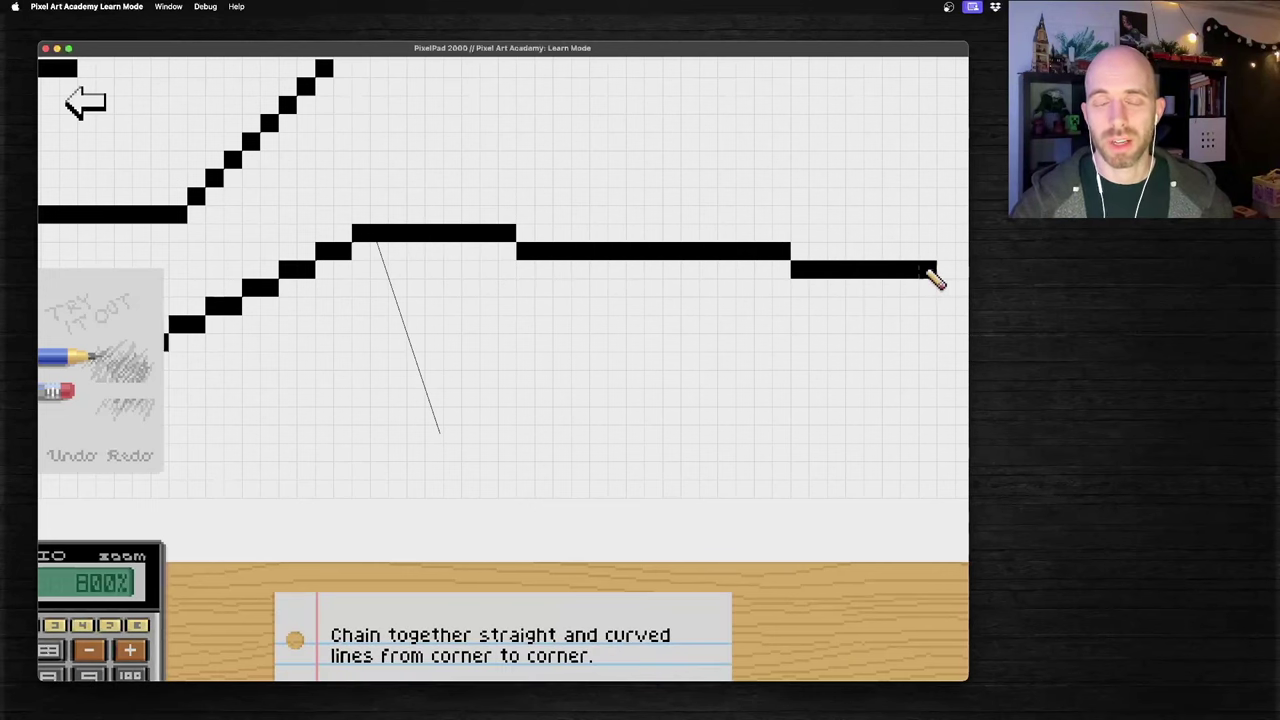
drag(930, 274, 930, 274)
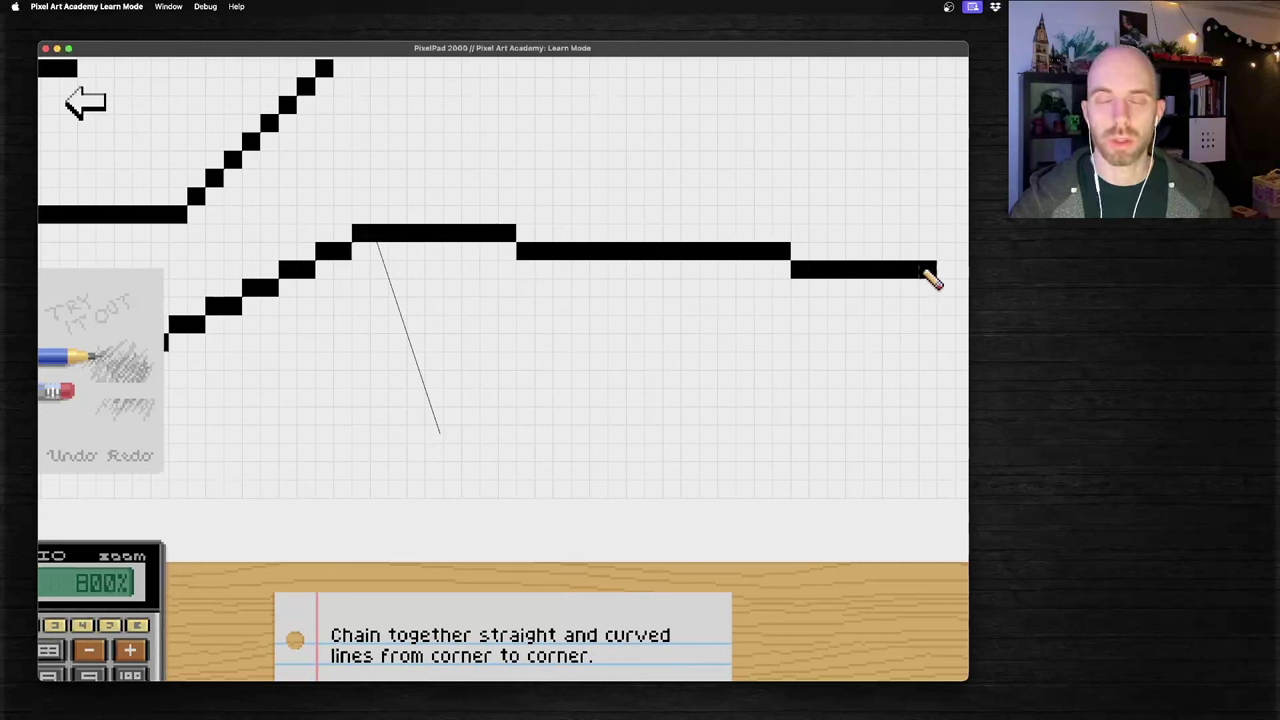
mouse_move(929, 281)
mouse_down()
mouse_move(936, 293)
mouse_move(443, 457)
mouse_move(435, 440)
mouse_up()
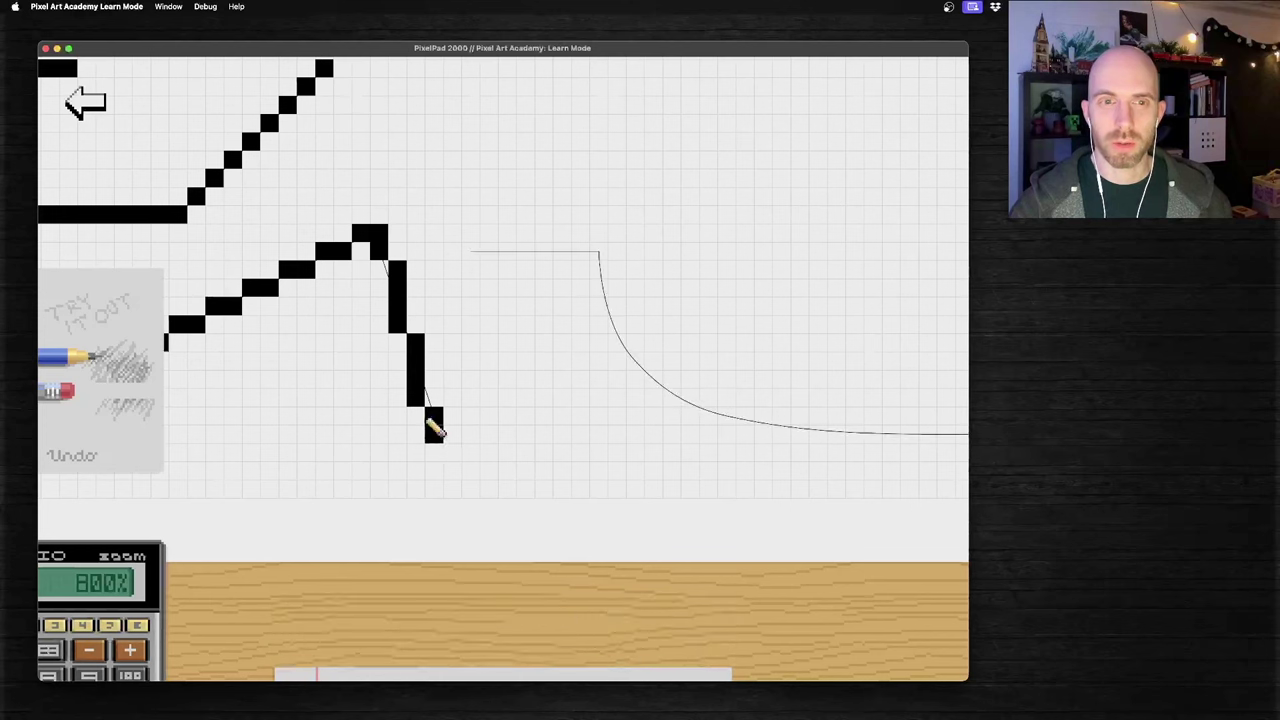
key(super+z)
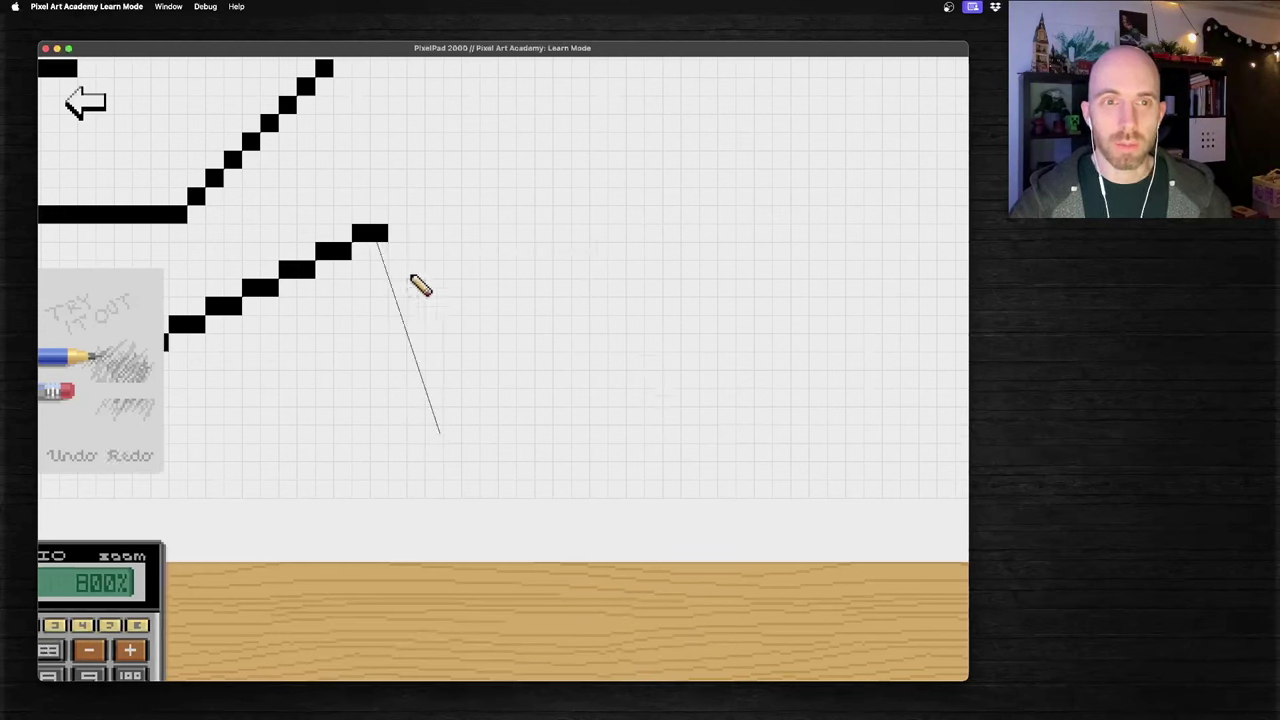
- Try the peaked line's steep segment as an even 1:3 line, undo it, and redraw it with uneven pixel runs
mouse_move(390, 243)
mouse_down()
mouse_move(507, 449)
mouse_move(448, 432)
mouse_move(480, 510)
mouse_move(440, 425)
mouse_move(451, 452)
mouse_up()
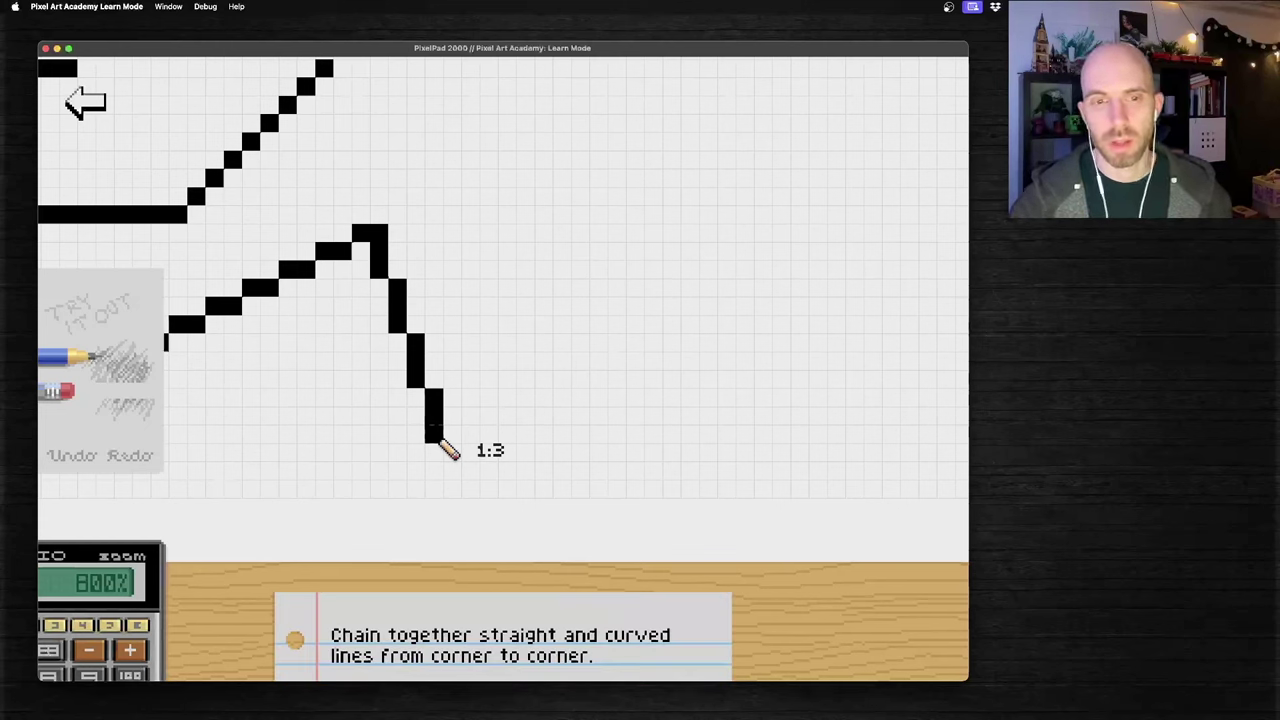
drag(451, 452, 451, 452)
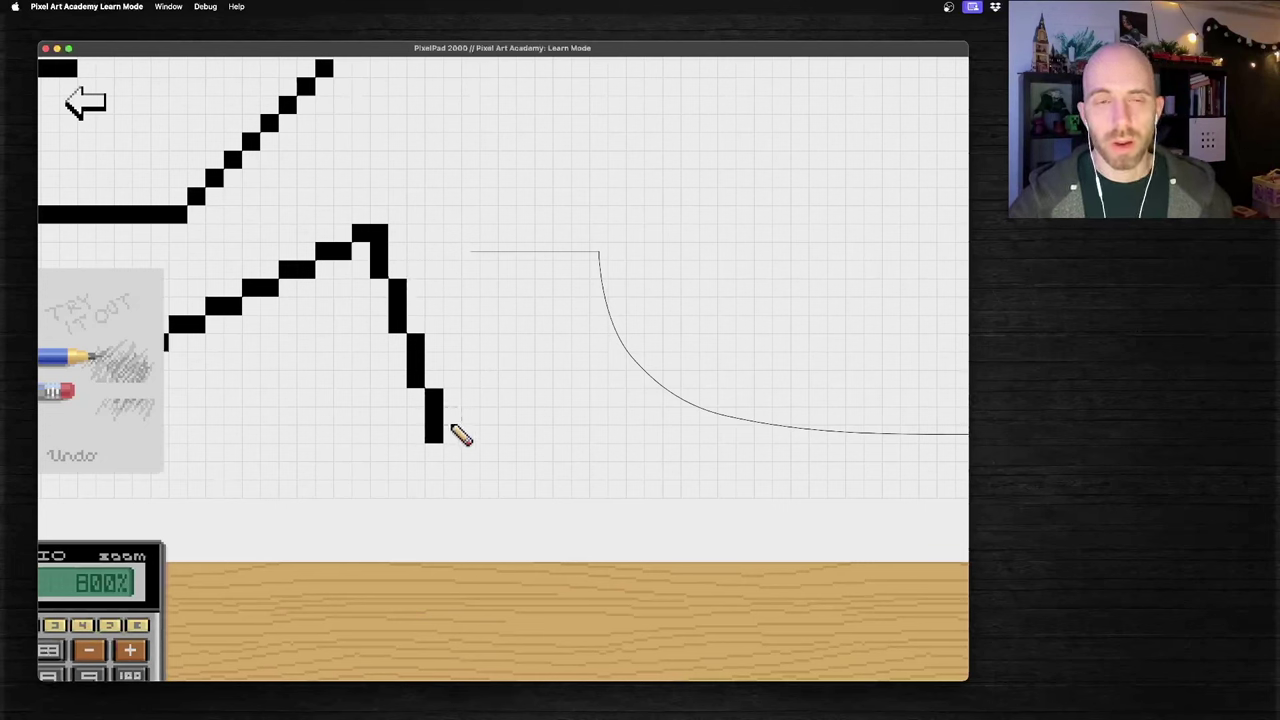
key(super+z)
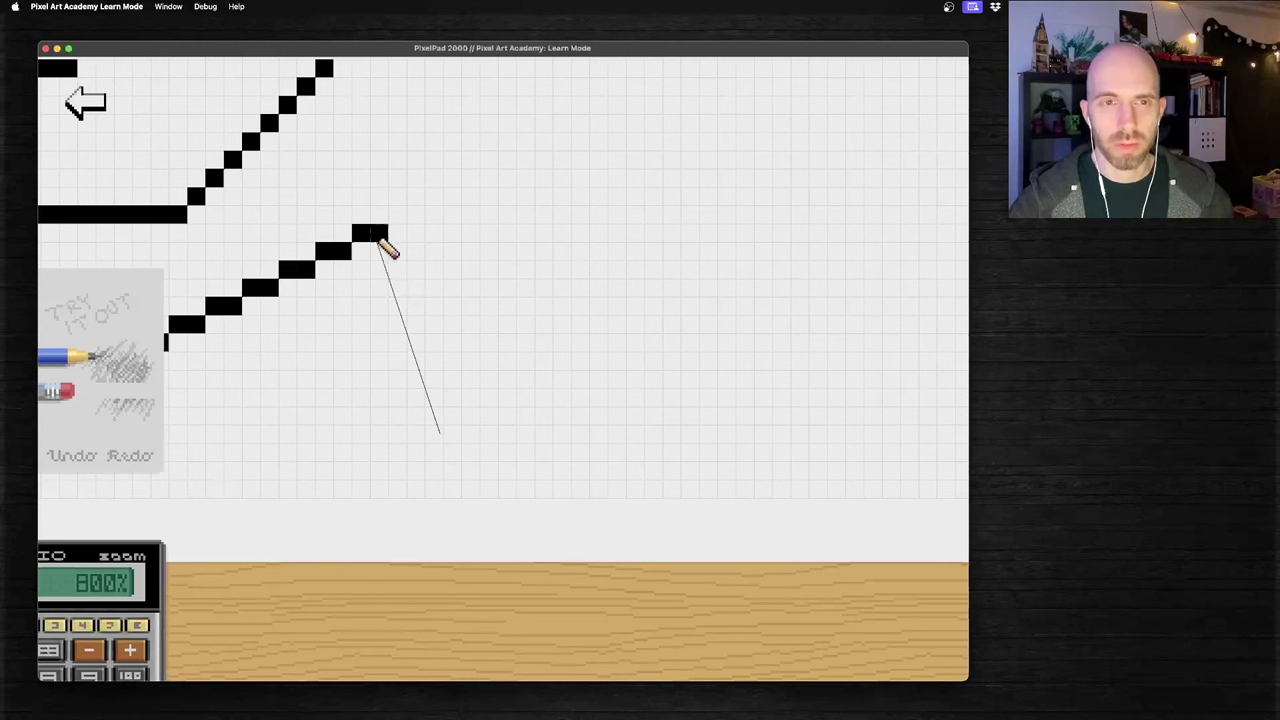
drag(400, 278, 444, 441)
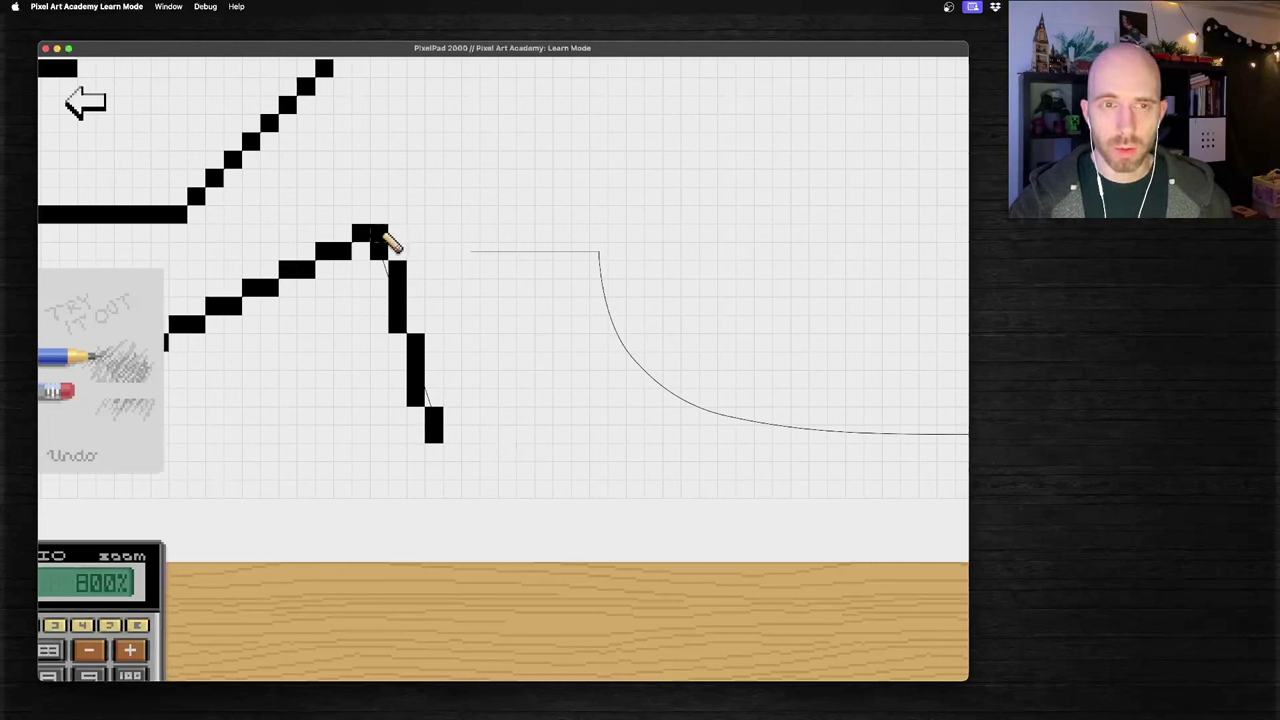
- Undo the uneven steep segment and redraw it as an evenly stepped line between the peak and its lower end point
key(super+z)
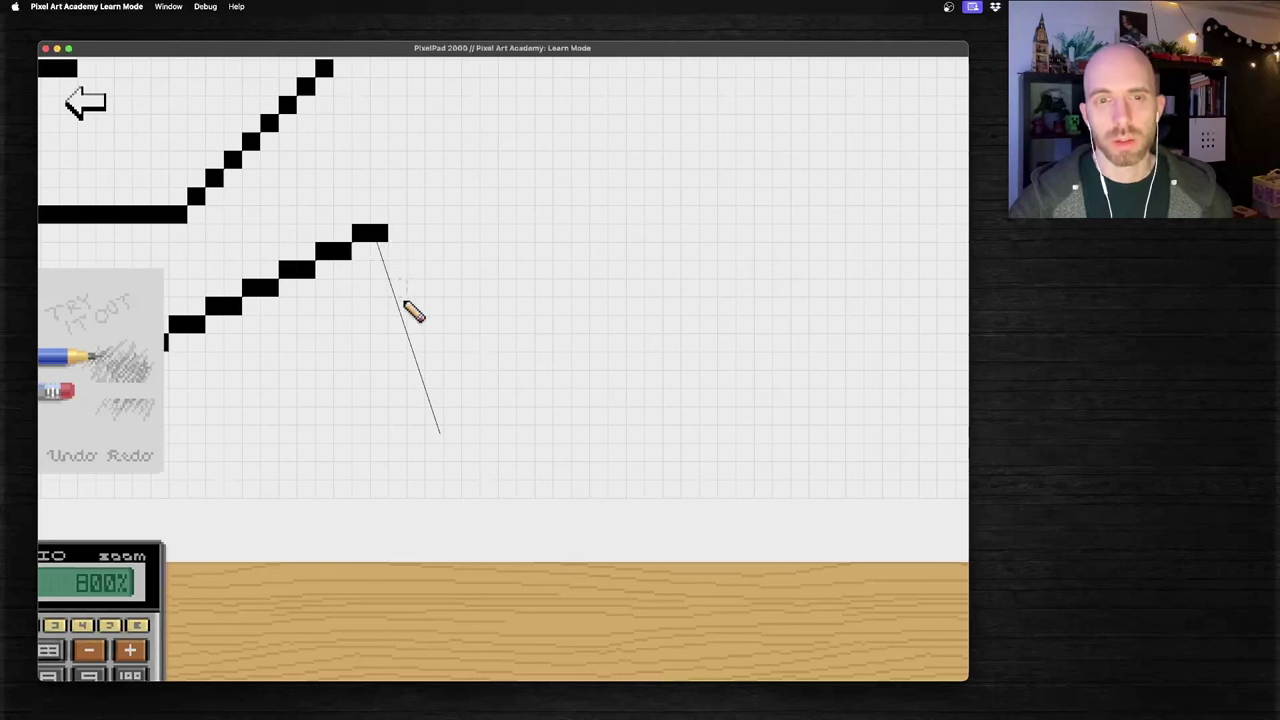
click(434, 435)
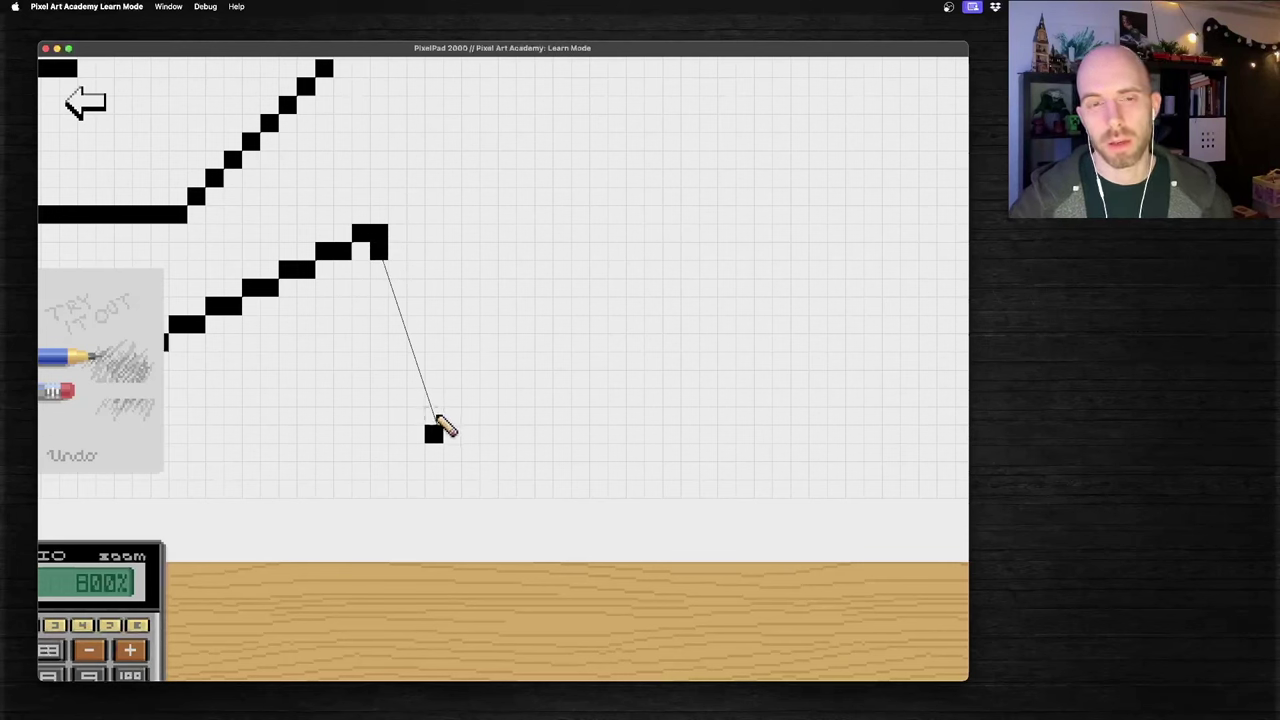
shift+click(436, 425)
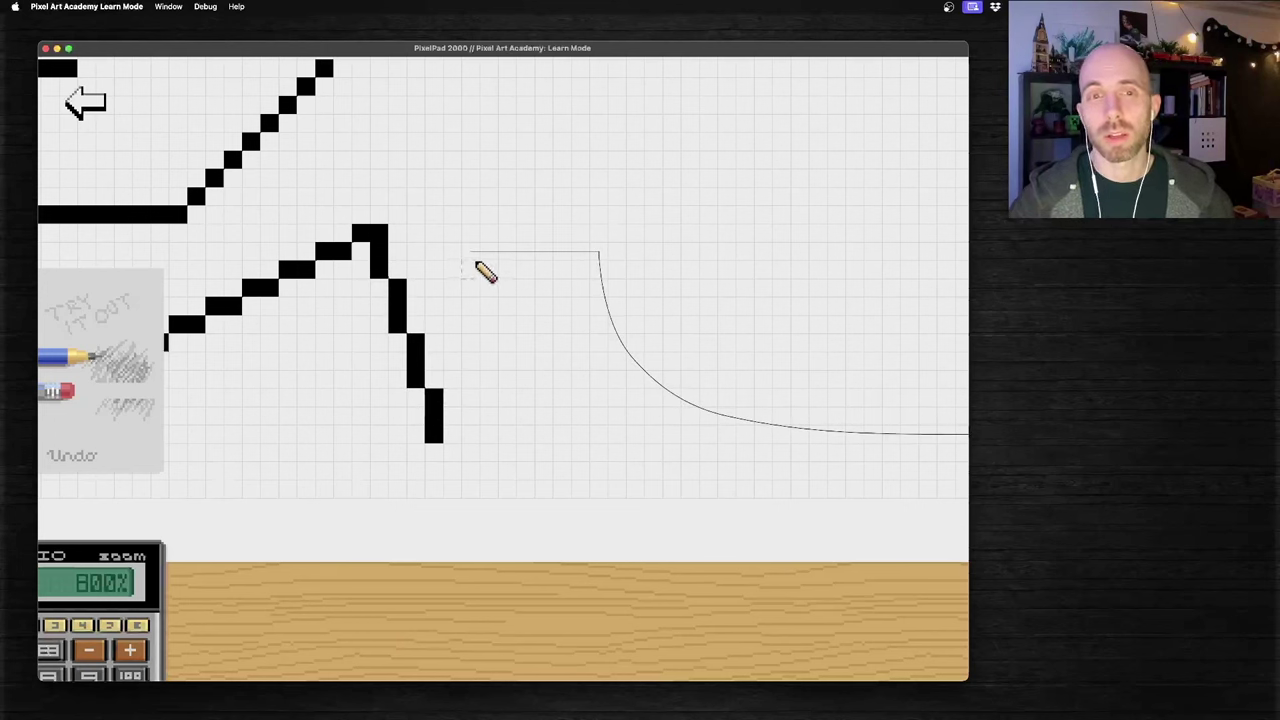
- Try long, nearly horizontal straight lines from the start of the last broken line's guide, then undo them
shift+click(946, 286)
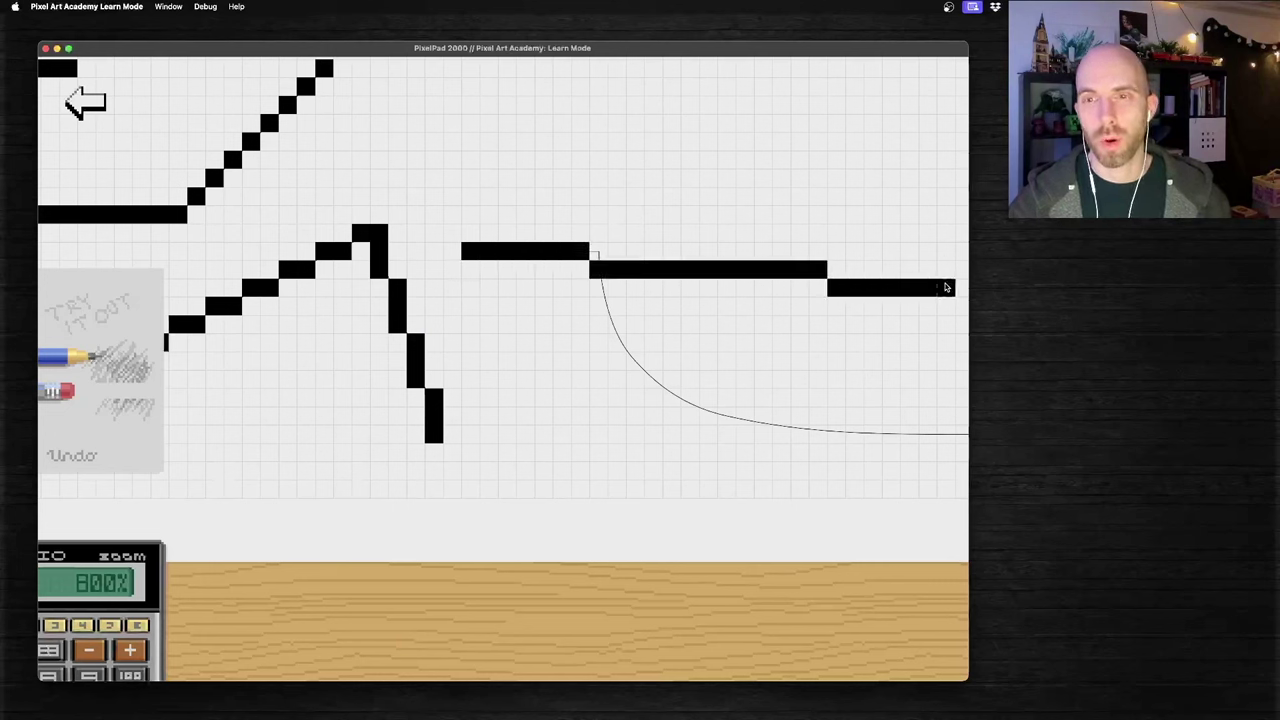
key(super+z)
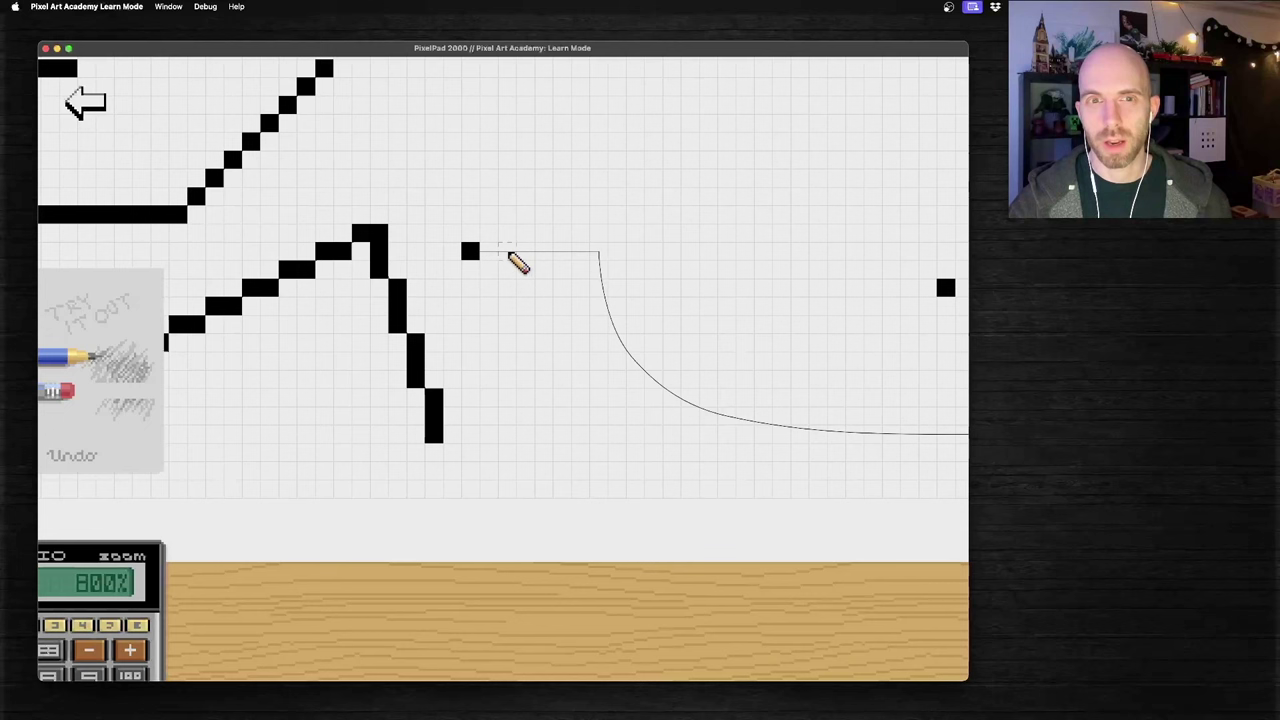
mouse_move(522, 250)
mouse_down()
mouse_move(871, 298)
mouse_move(942, 292)
mouse_up()
drag(527, 248, 490, 252)
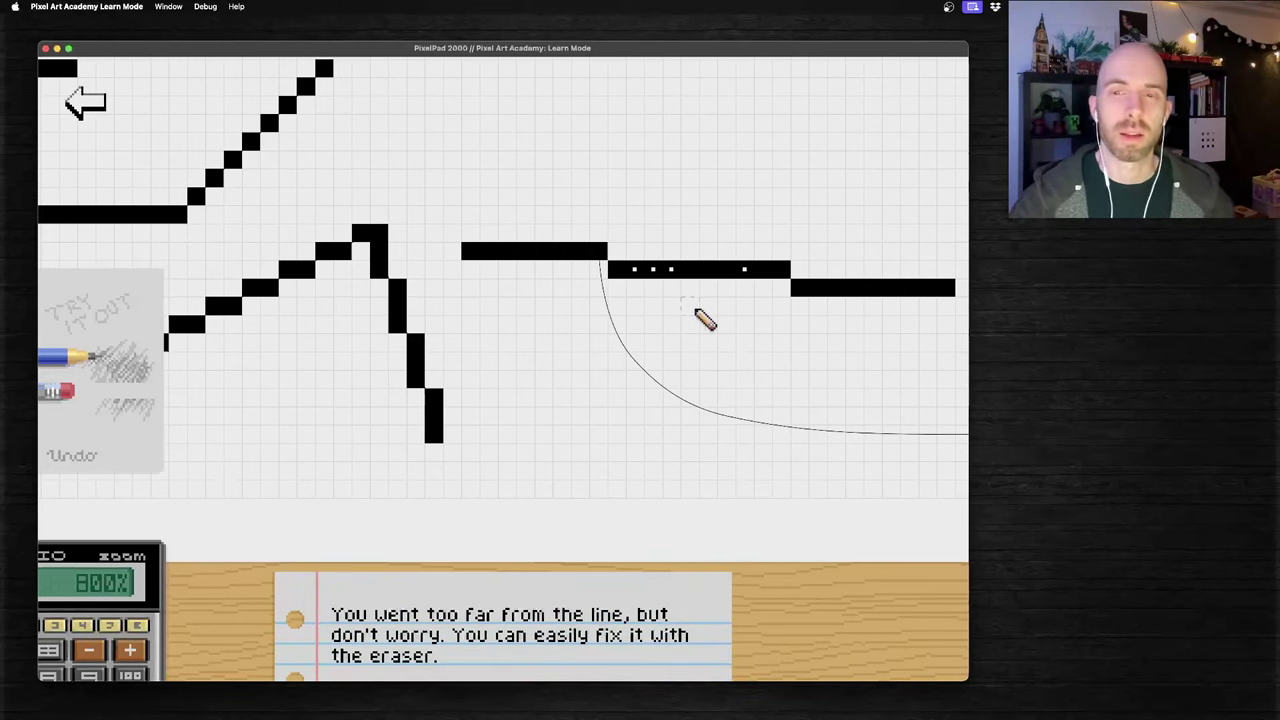
key(super+z)
key(super+z)
key(super+z)
key(super+z)
key(super+z)
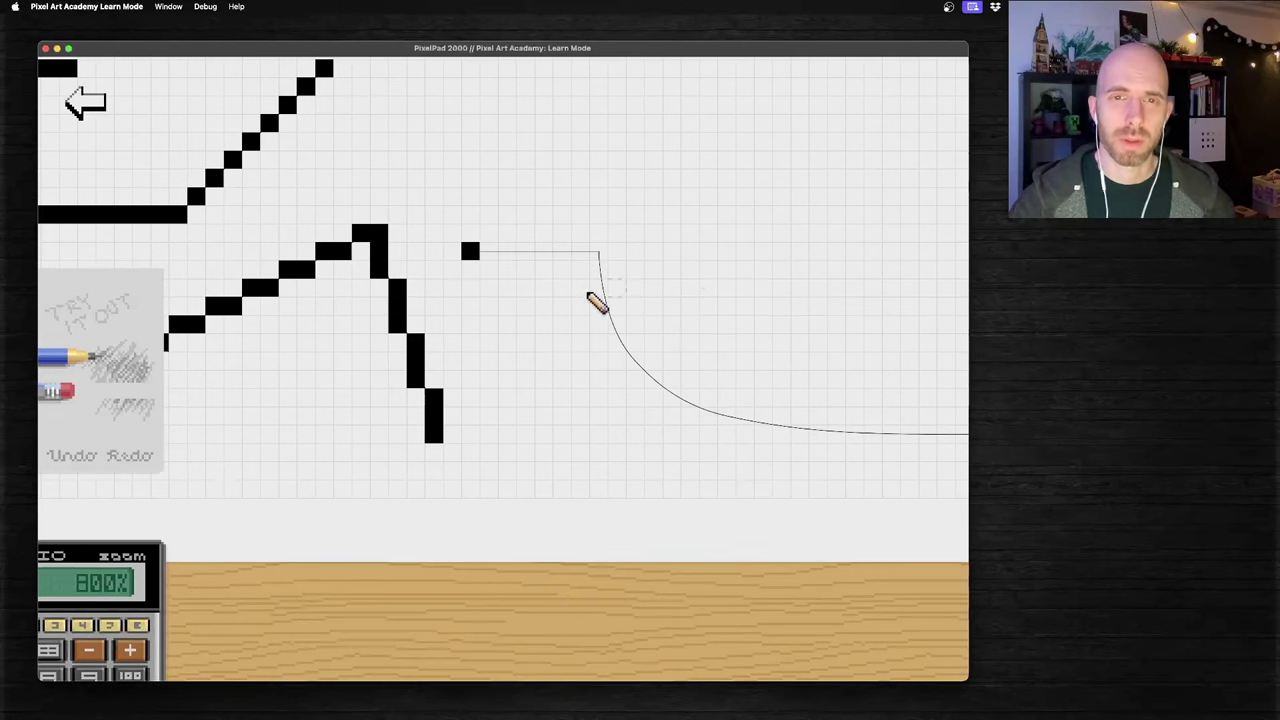
- Open the Outlines drawing for editing and place the banana photo from the references tray beside the canvas
key(Escape)
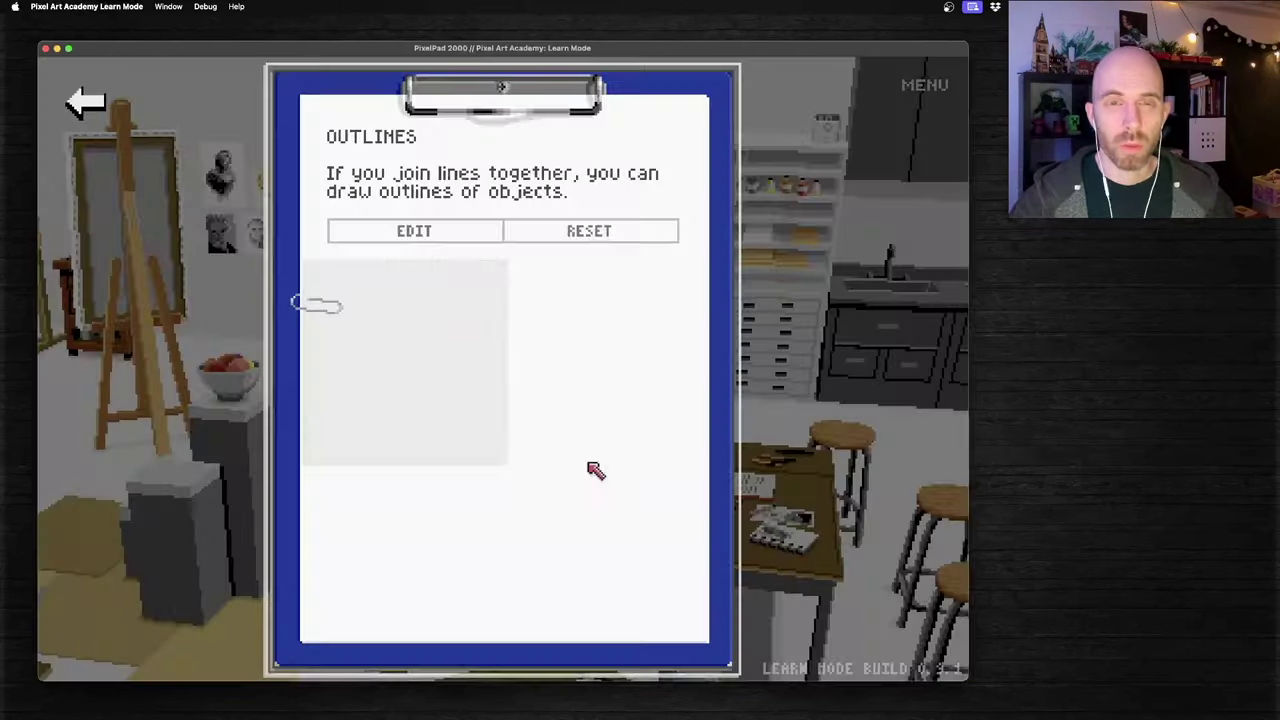
click(444, 240)
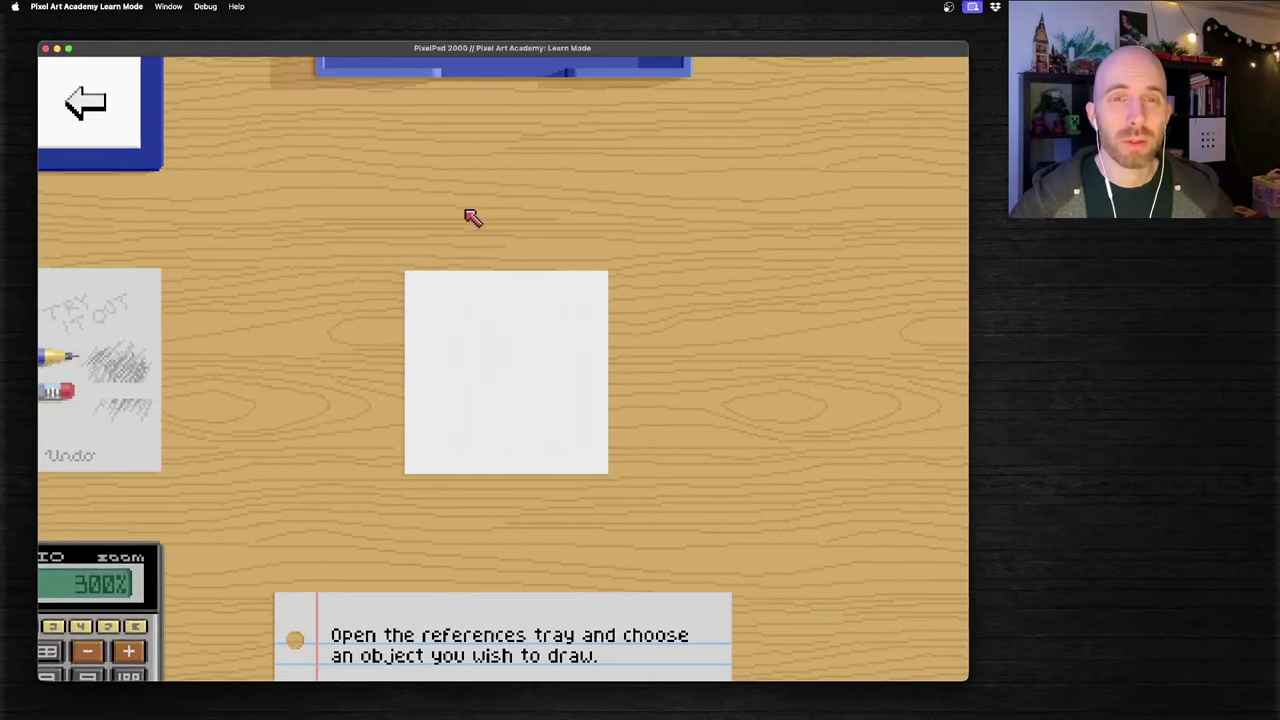
click(474, 92)
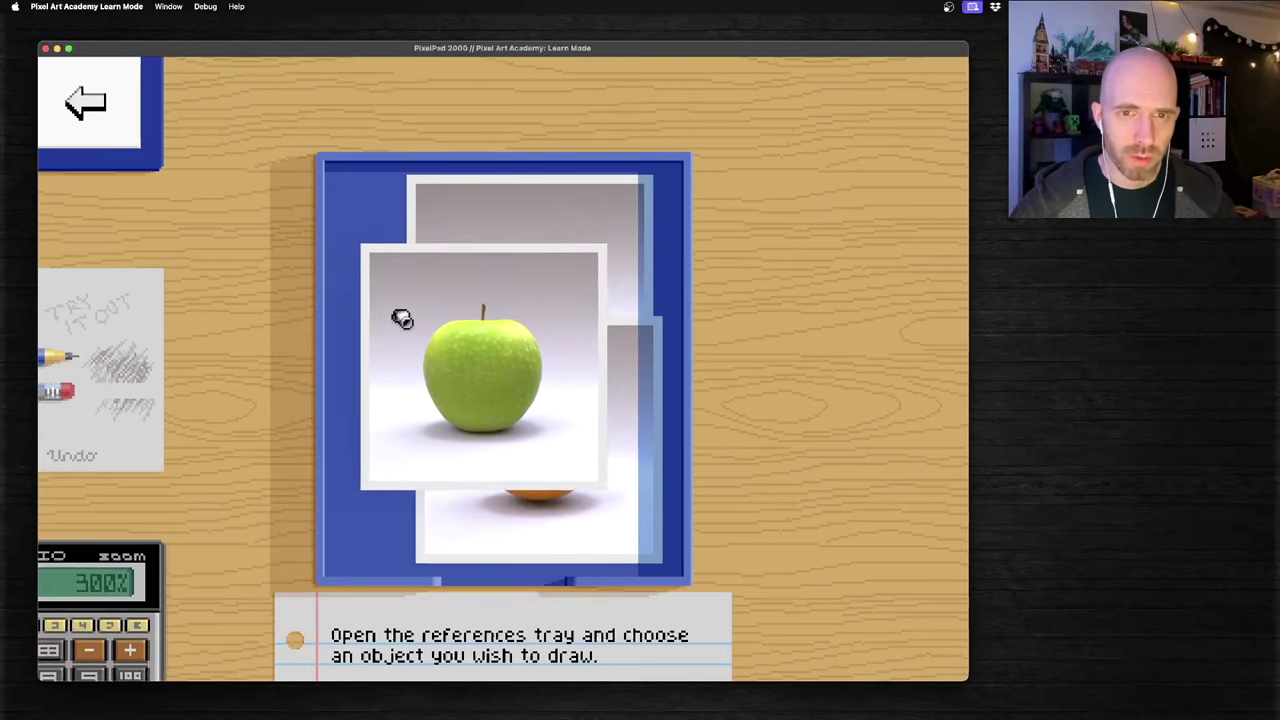
mouse_move(517, 232)
mouse_down()
mouse_move(500, 257)
mouse_move(677, 323)
mouse_move(823, 317)
mouse_move(795, 288)
mouse_up()
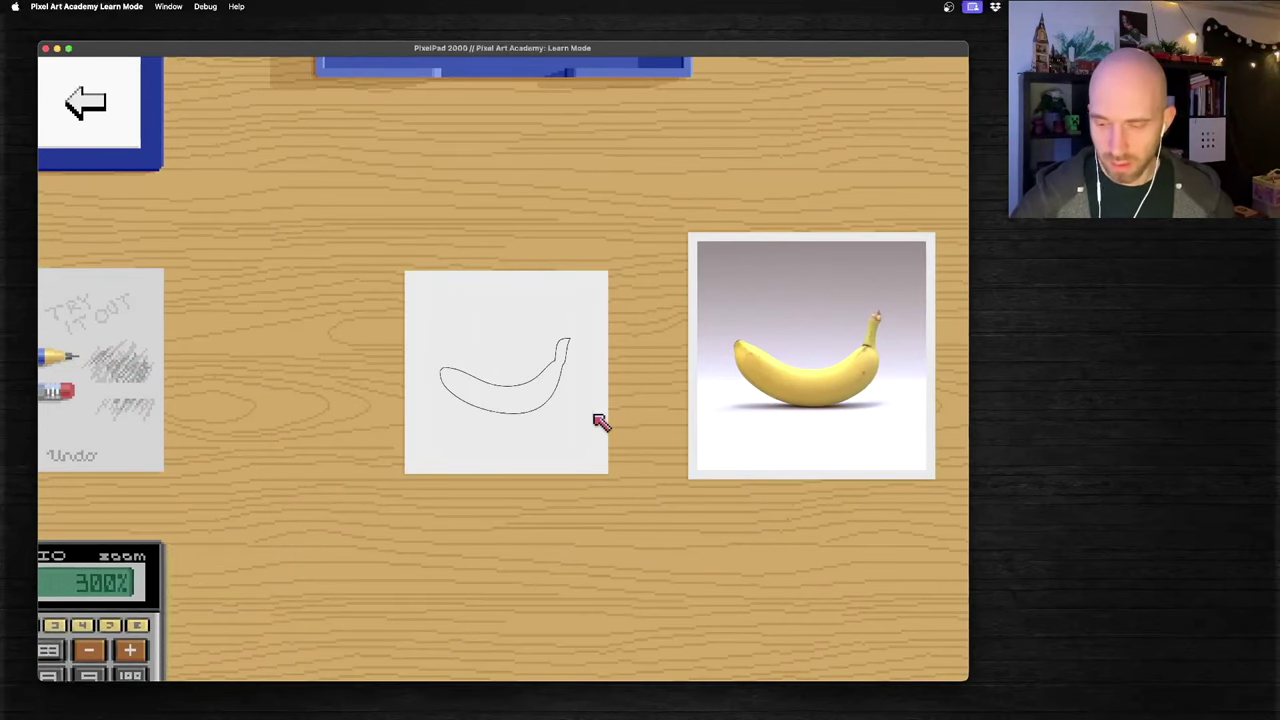
scroll(600, 420, up, 3)
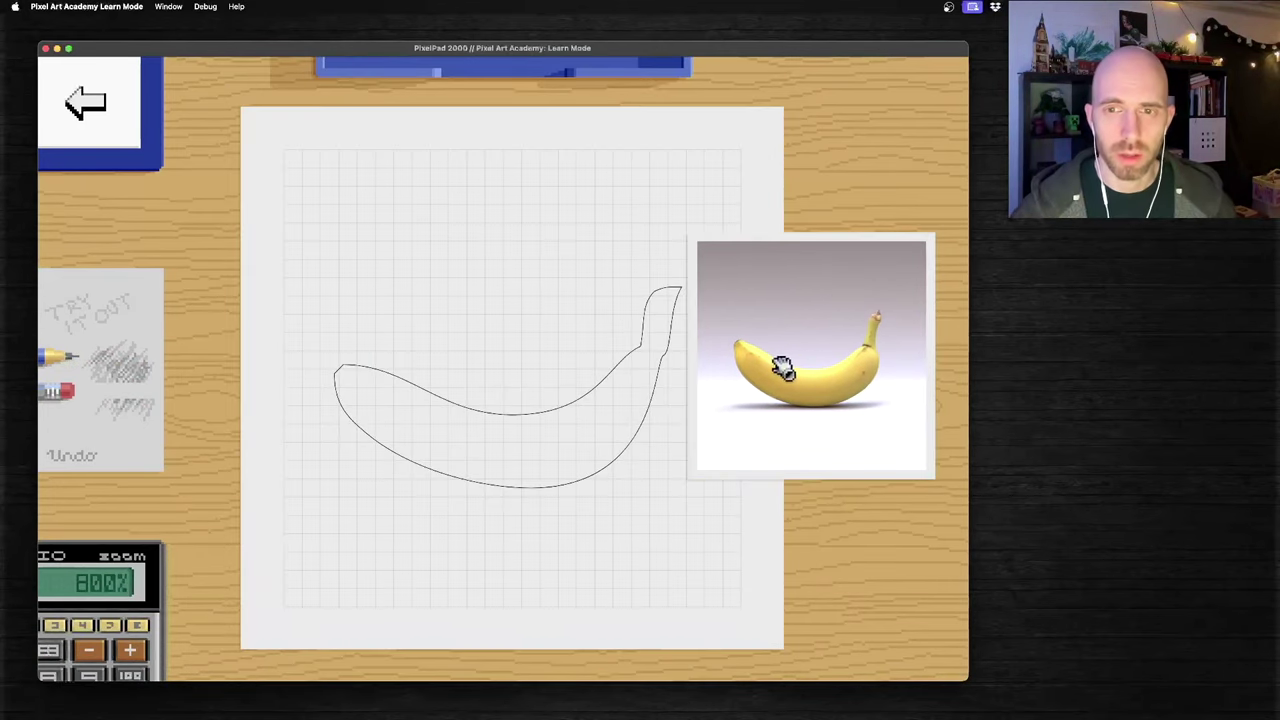
drag(771, 360, 847, 422)
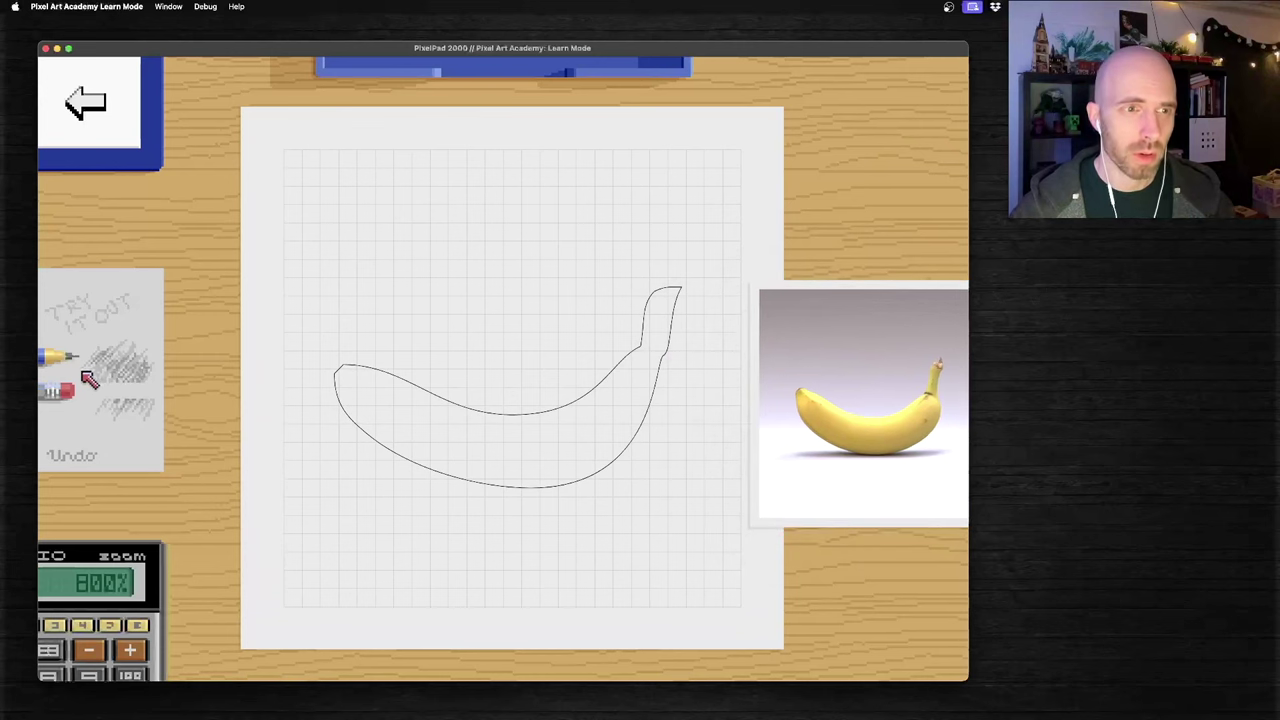
- Trace the banana outline with the pencil and erase the stray pixel on its upper edge
click(70, 357)
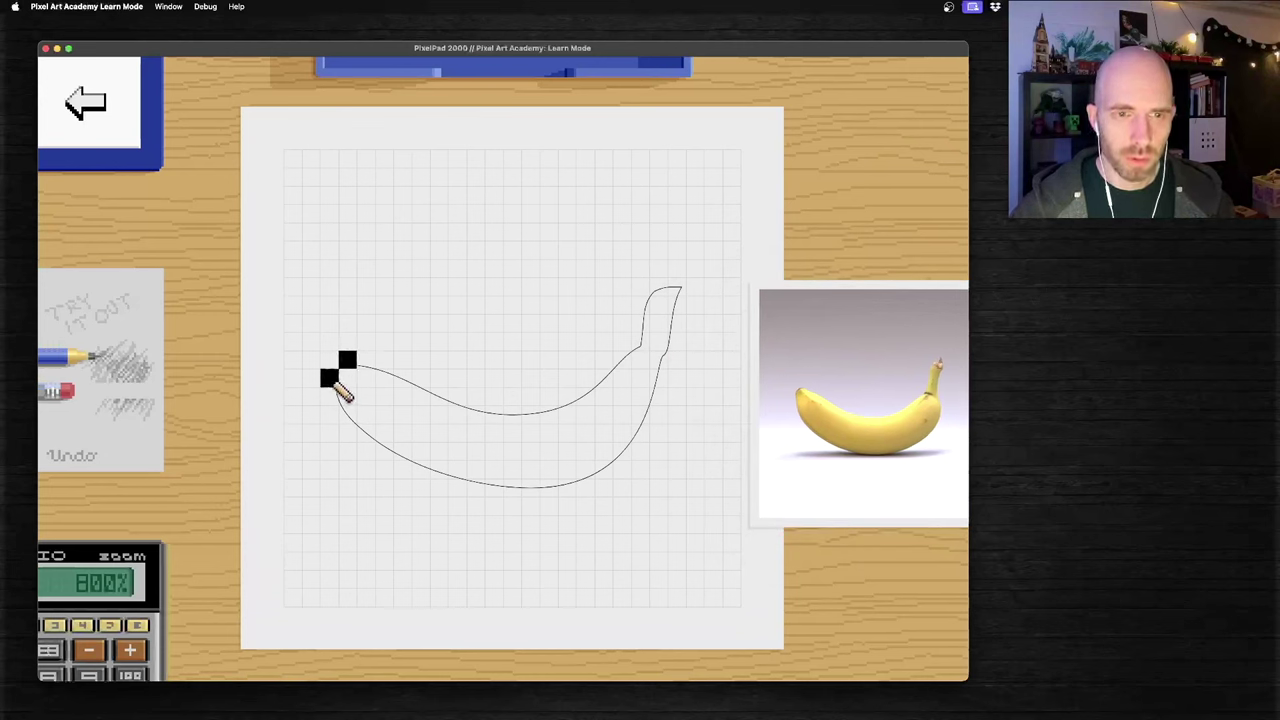
mouse_move(337, 381)
mouse_down()
mouse_move(343, 420)
mouse_move(409, 457)
mouse_move(517, 497)
mouse_move(582, 490)
mouse_move(645, 440)
mouse_move(686, 294)
mouse_move(651, 309)
mouse_move(629, 371)
mouse_move(565, 424)
mouse_move(474, 417)
mouse_move(423, 380)
mouse_move(363, 366)
mouse_move(440, 393)
mouse_up()
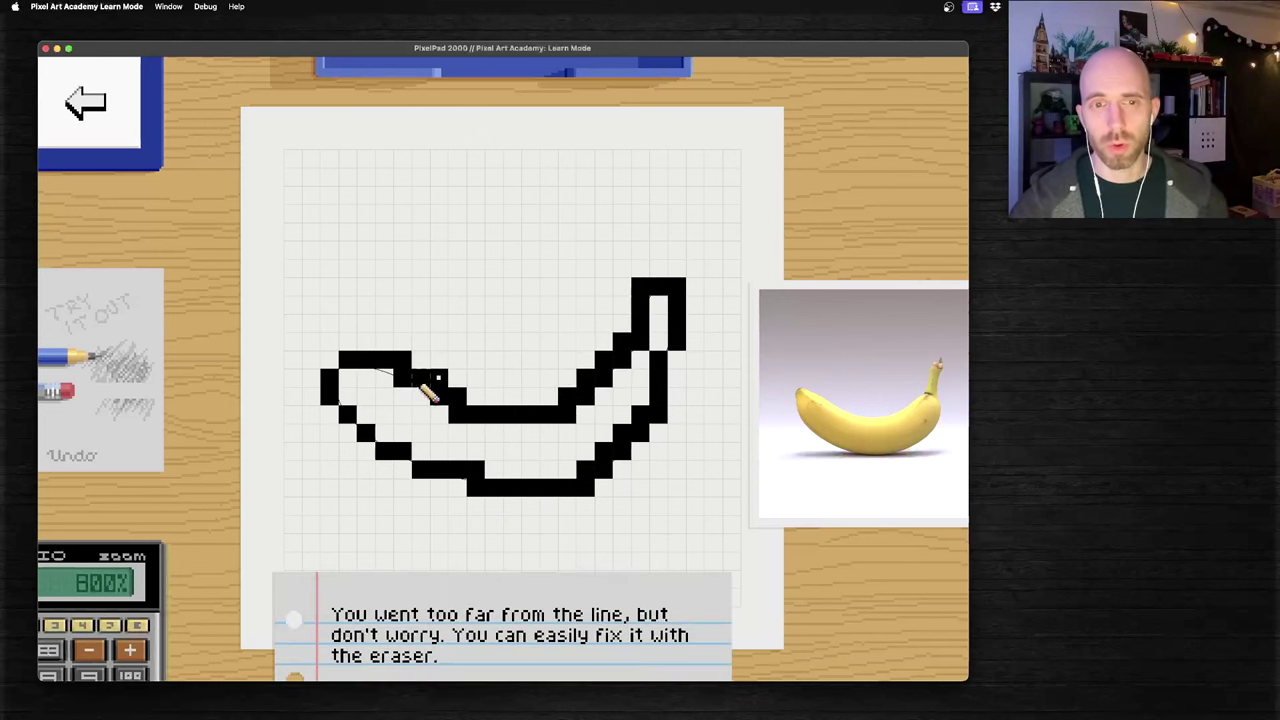
key(e)
click(441, 380)
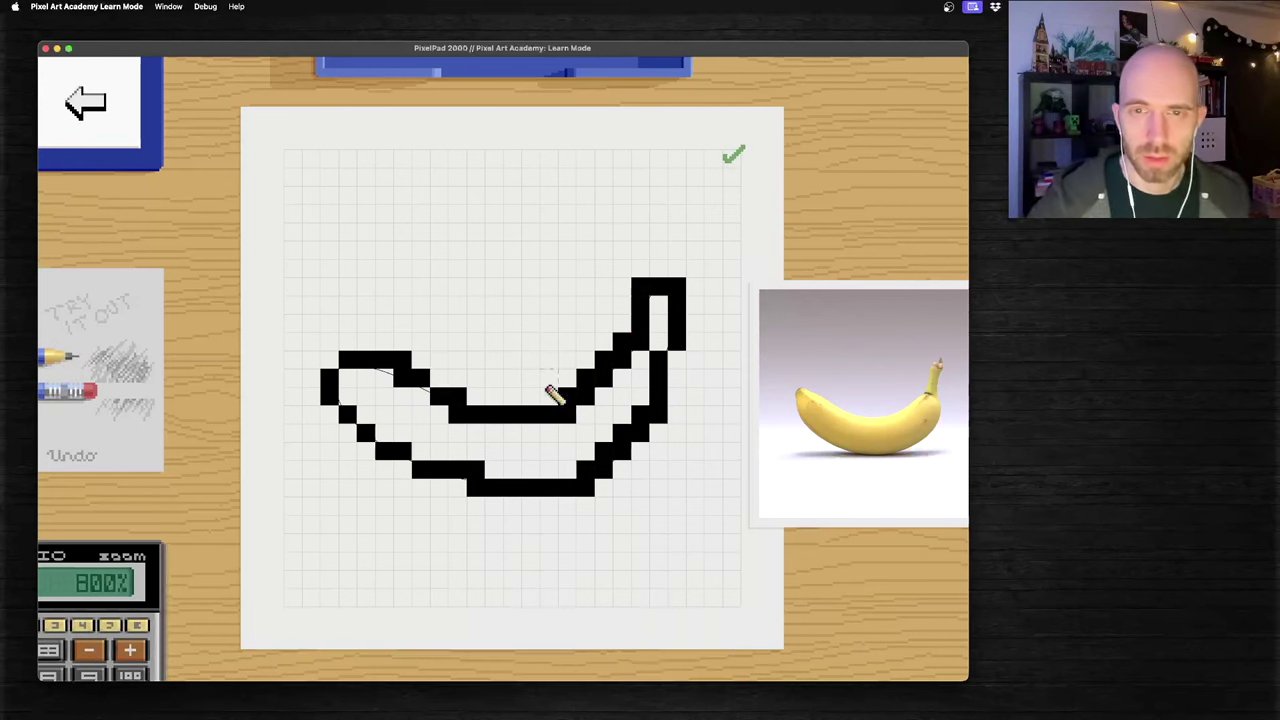
key(b)
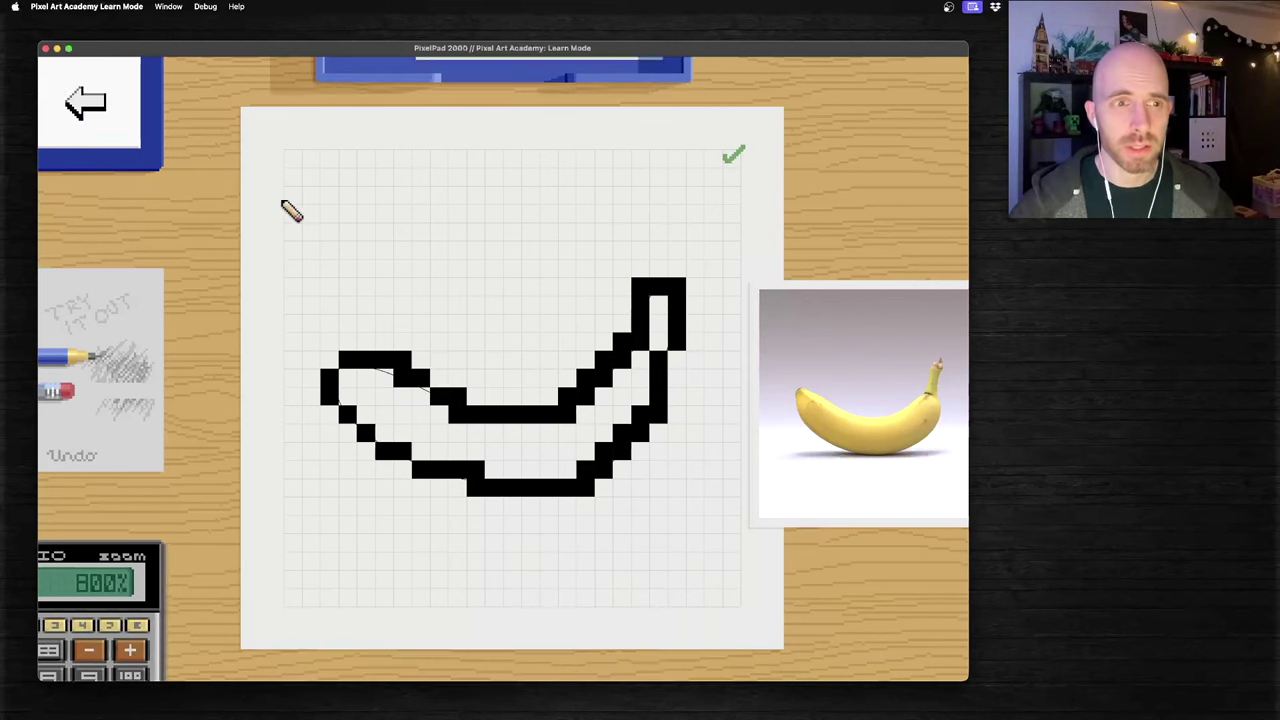
- Place the green apple photo from the references tray beside the canvas, above the banana photo
mouse_move(457, 86)
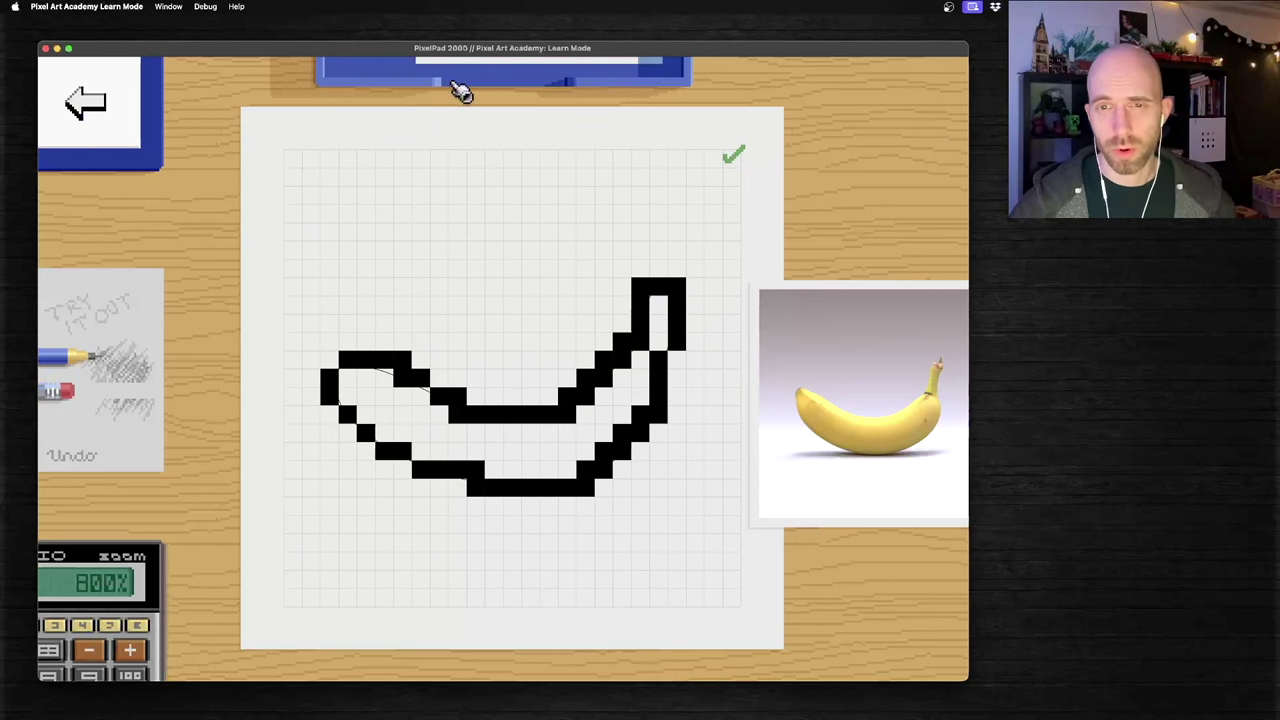
click(89, 651)
click(89, 651)
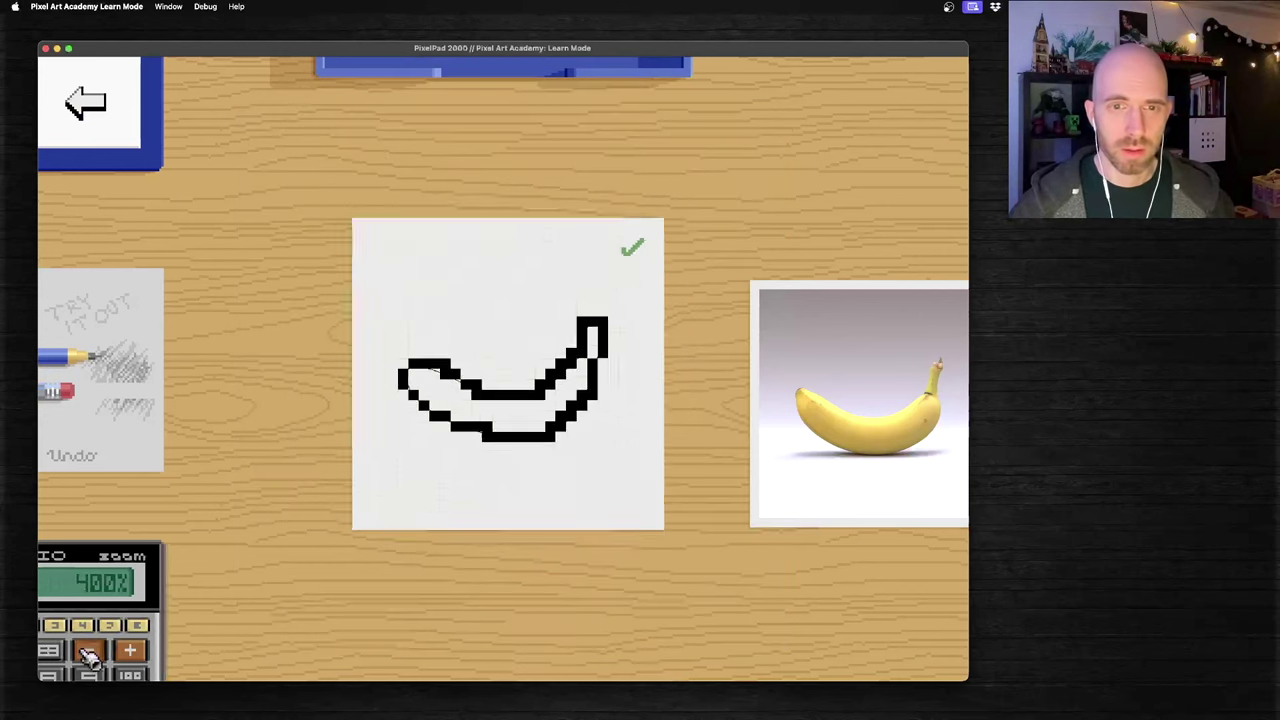
click(480, 91)
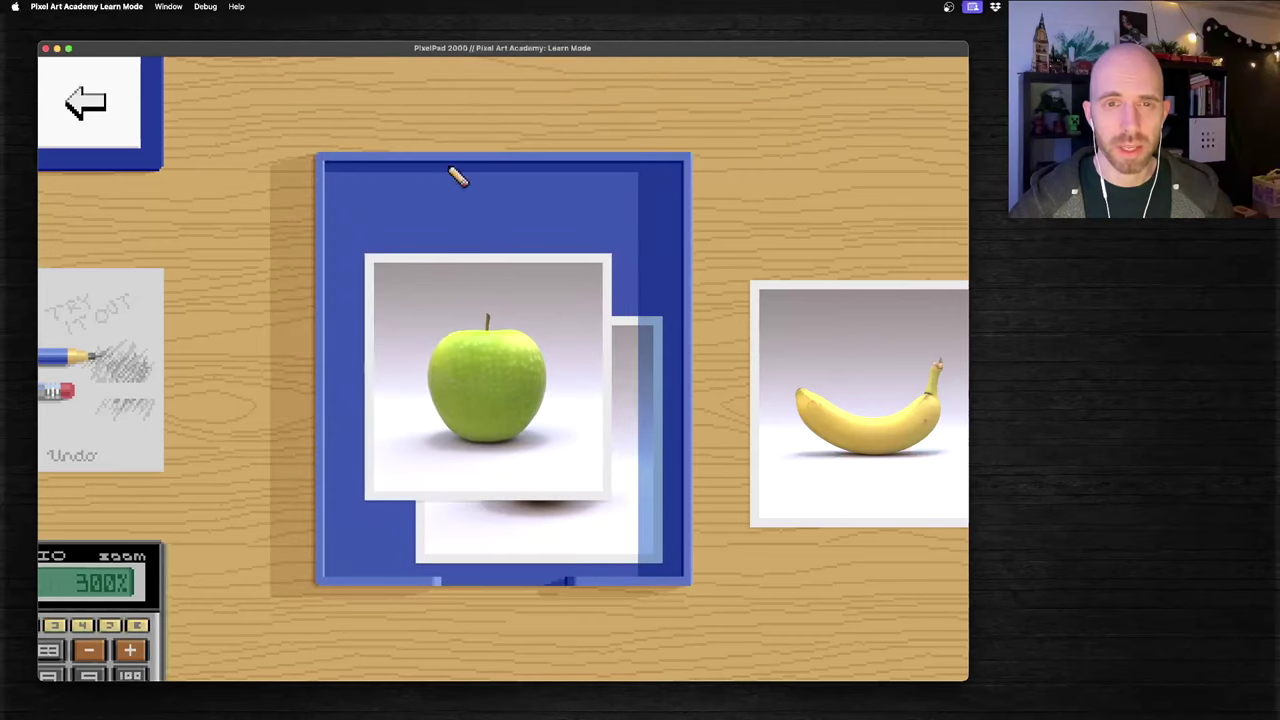
drag(467, 370, 820, 175)
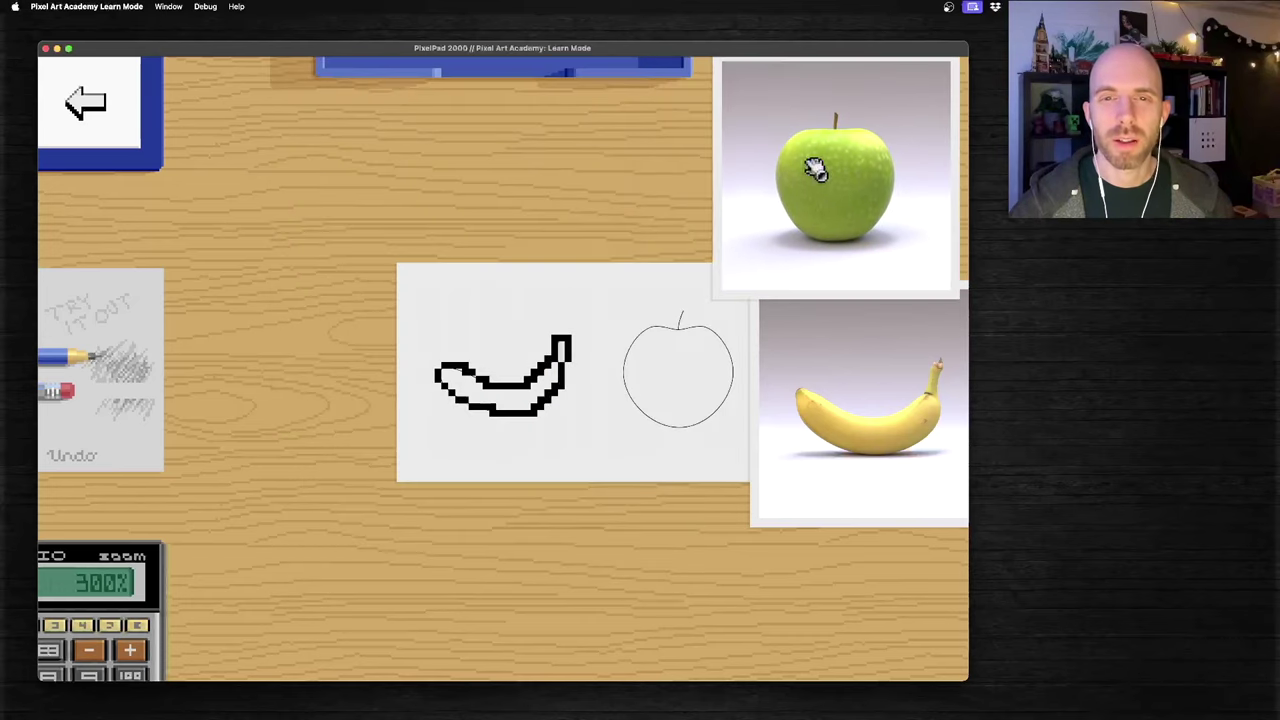
drag(577, 341, 383, 349)
scroll(380, 343, up, 3)
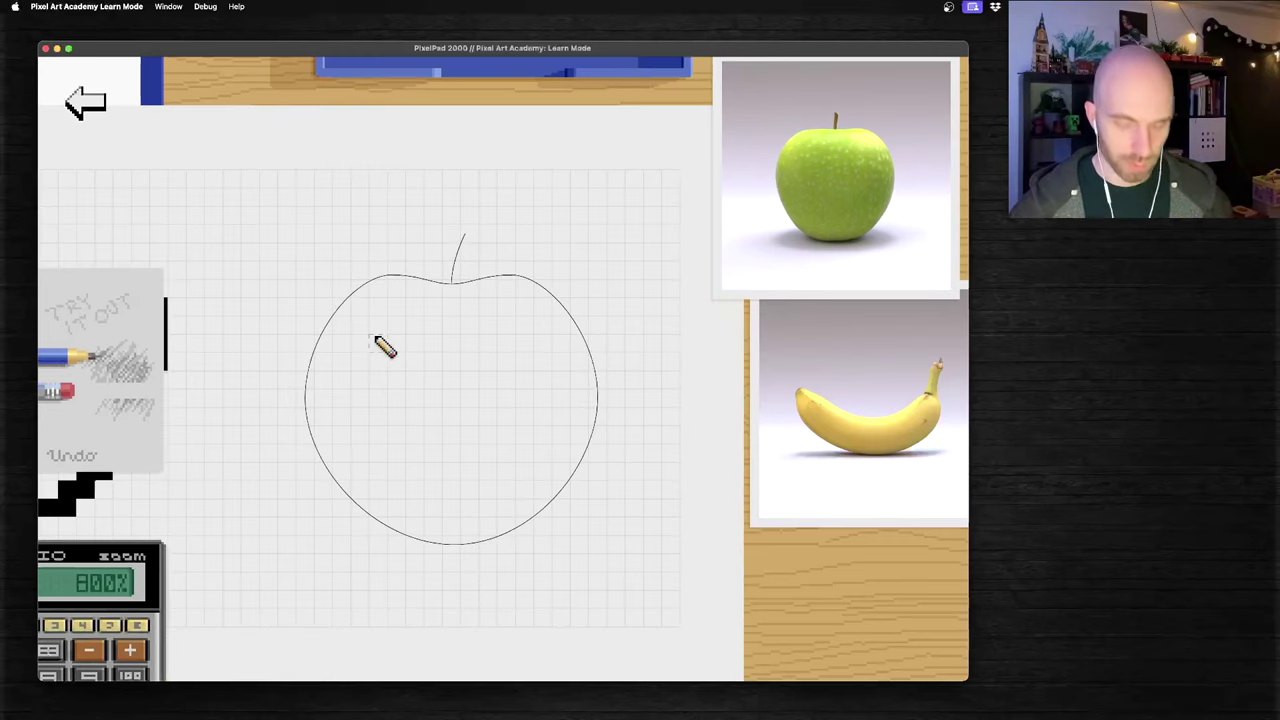
- Trace the apple's outline and stem with the pencil and erase the pixels that stray from the guide line
mouse_move(477, 294)
mouse_down()
mouse_move(420, 278)
mouse_move(373, 291)
mouse_move(331, 326)
mouse_move(311, 449)
mouse_move(353, 507)
mouse_move(417, 540)
mouse_move(483, 549)
mouse_move(551, 520)
mouse_move(594, 453)
mouse_move(600, 374)
mouse_move(594, 328)
mouse_move(555, 290)
mouse_move(495, 284)
mouse_up()
drag(469, 236, 457, 263)
key(e)
click(603, 330)
drag(603, 330, 614, 378)
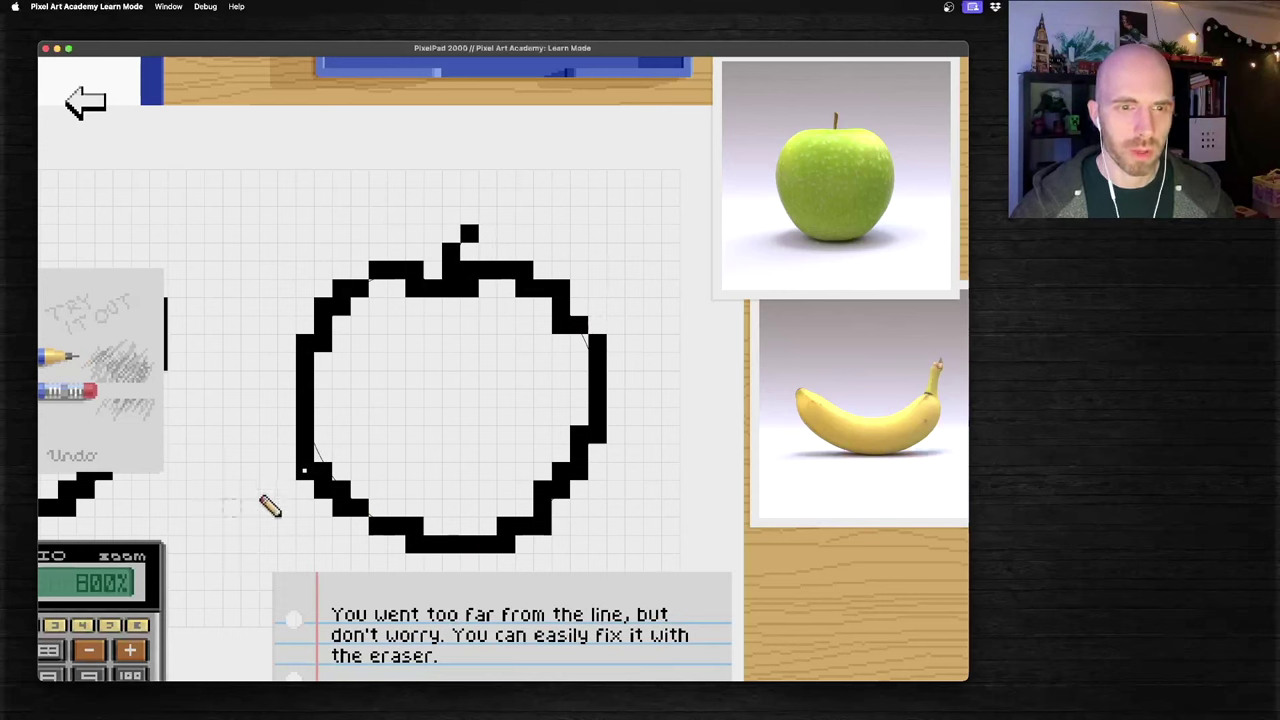
click(303, 471)
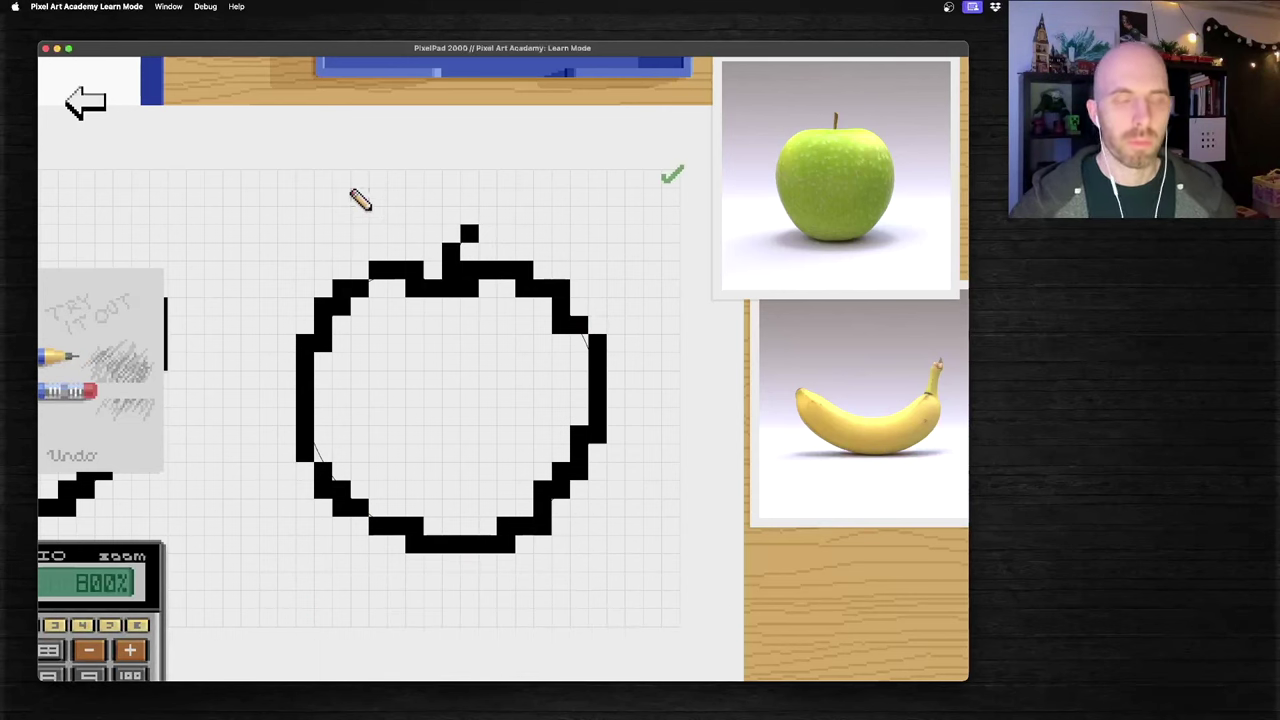
- Leave the finished Outlines drawing and close the Elements of art: line folder to return to the list of tutorials
scroll(352, 192, down, 1)
scroll(360, 200, down, 3)
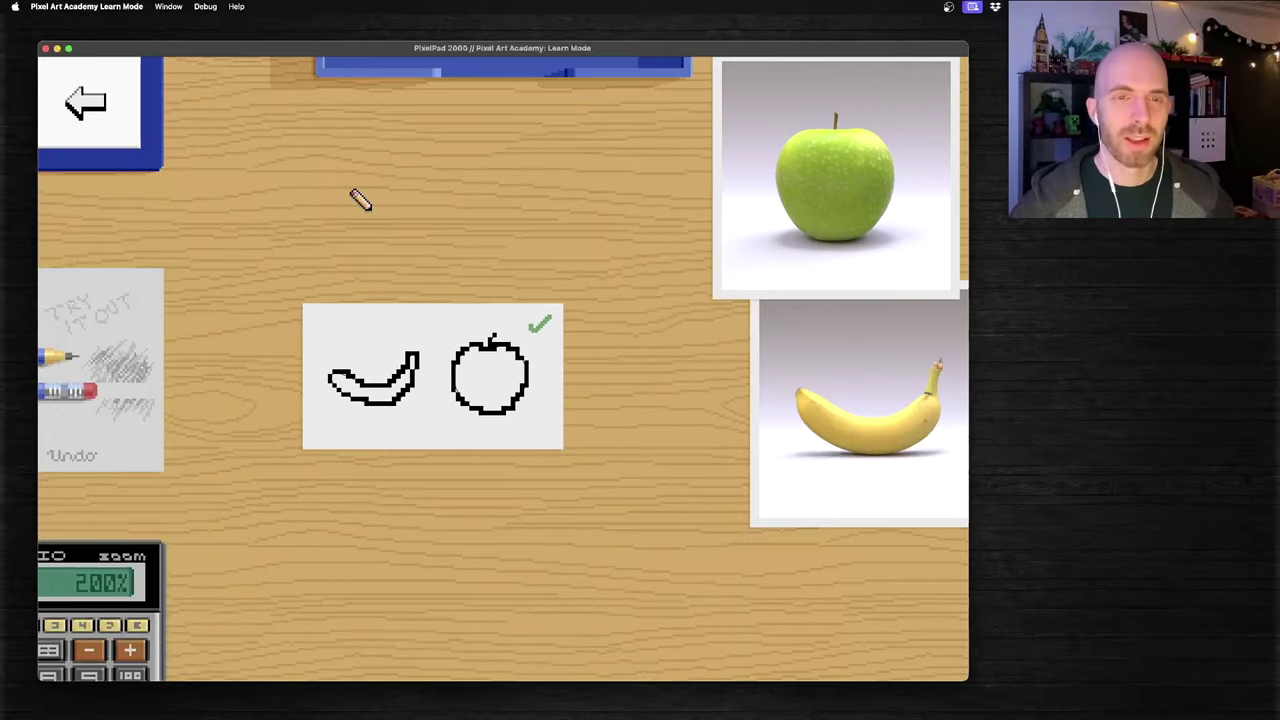
click(87, 106)
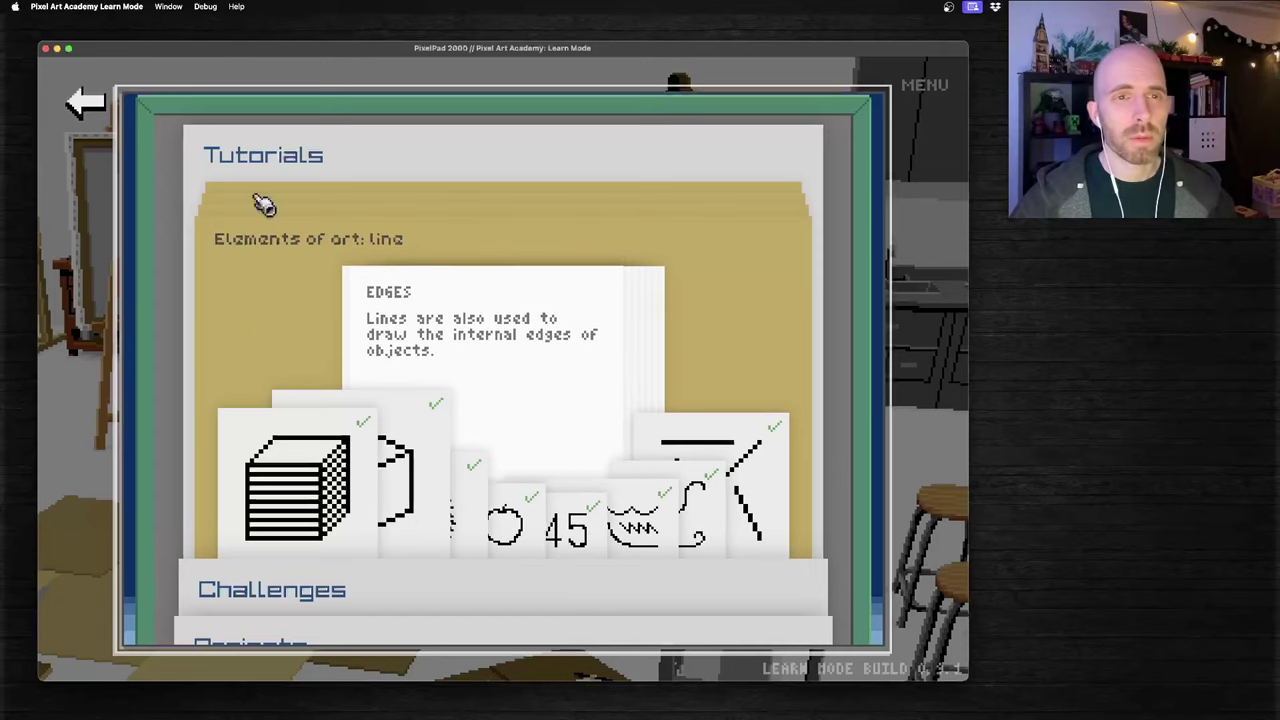
click(87, 107)
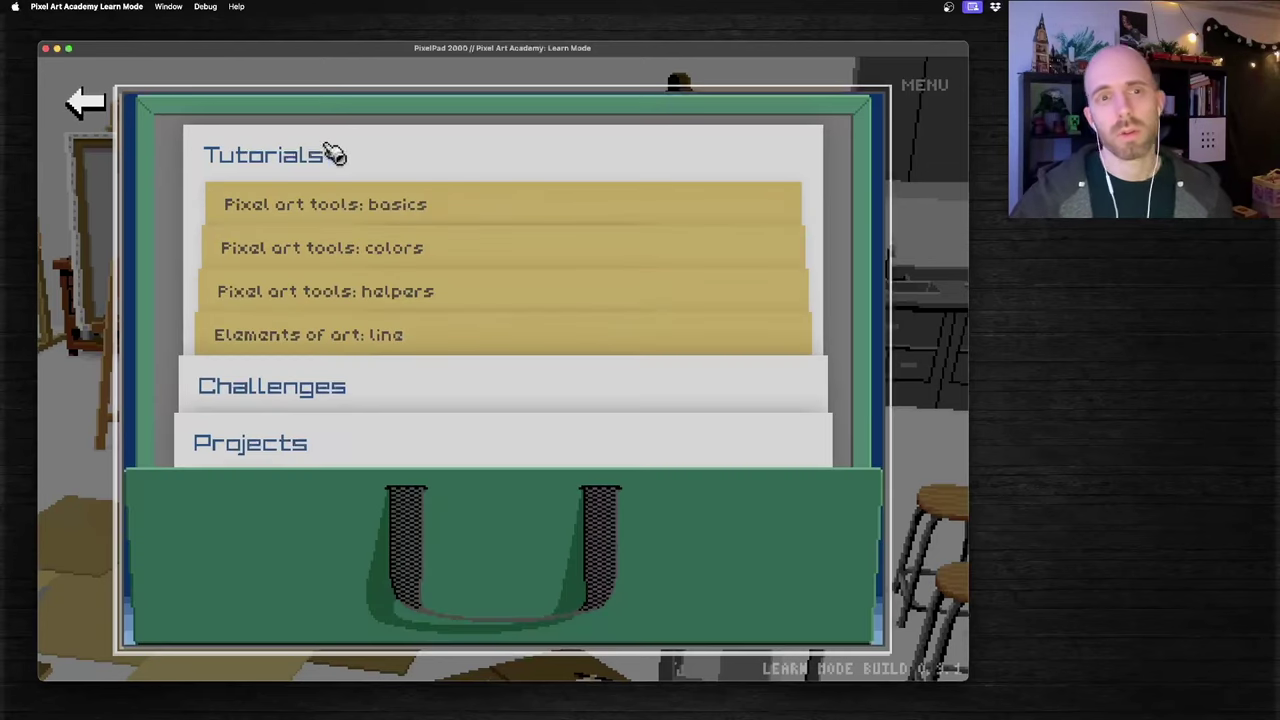